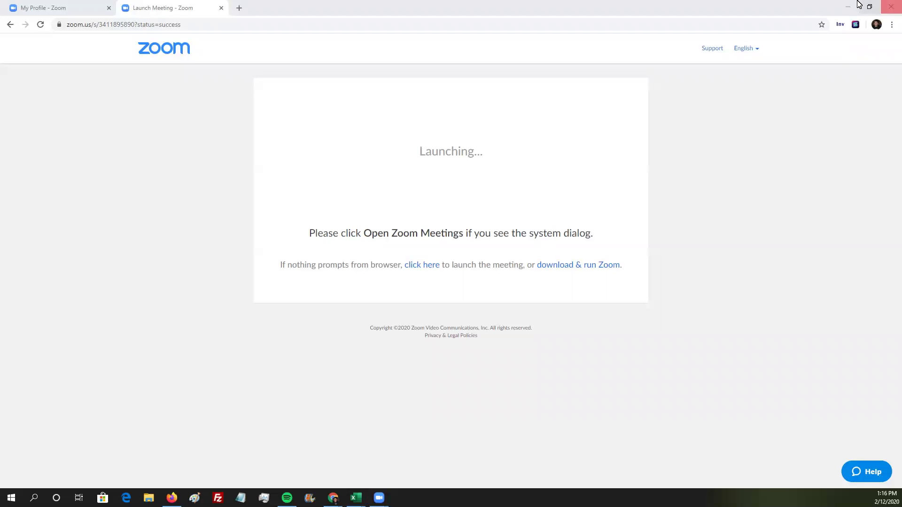
- Hide the Zoom window and restore the GoDaddy Products window from the taskbar
left_click(864, 5)
key("super+d")
mouse_move(333, 497)
left_click(348, 476)
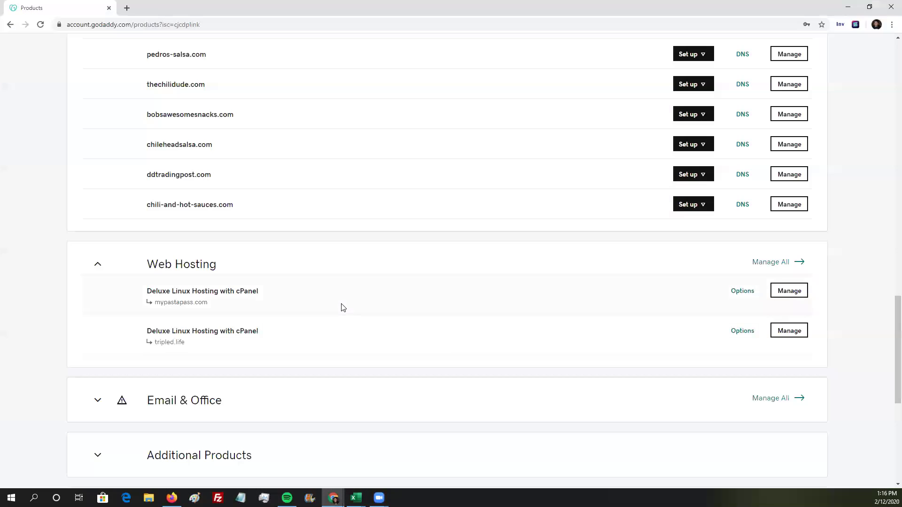
- Scroll the Products page to the domain list and Deluxe Linux Hosting plans
scroll(526, 291, "up", 5)
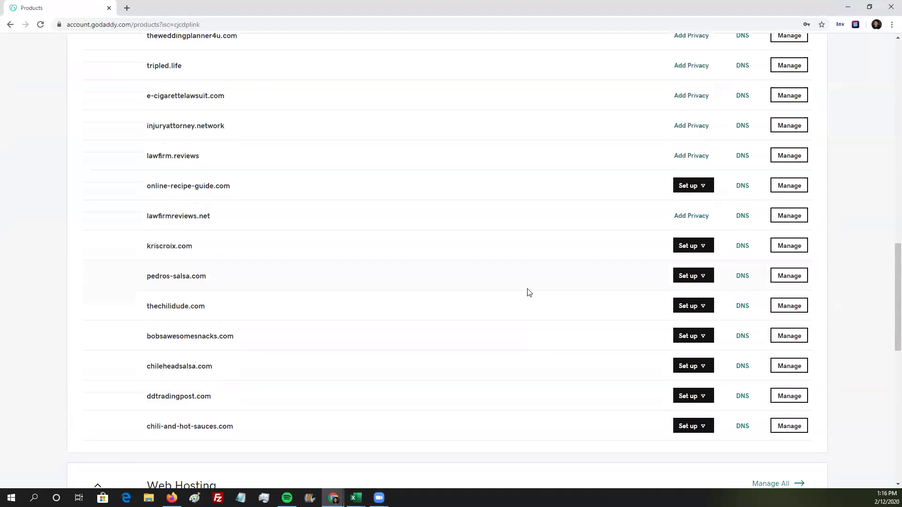
scroll(528, 292, "down", 3)
scroll(528, 291, "down", 2)
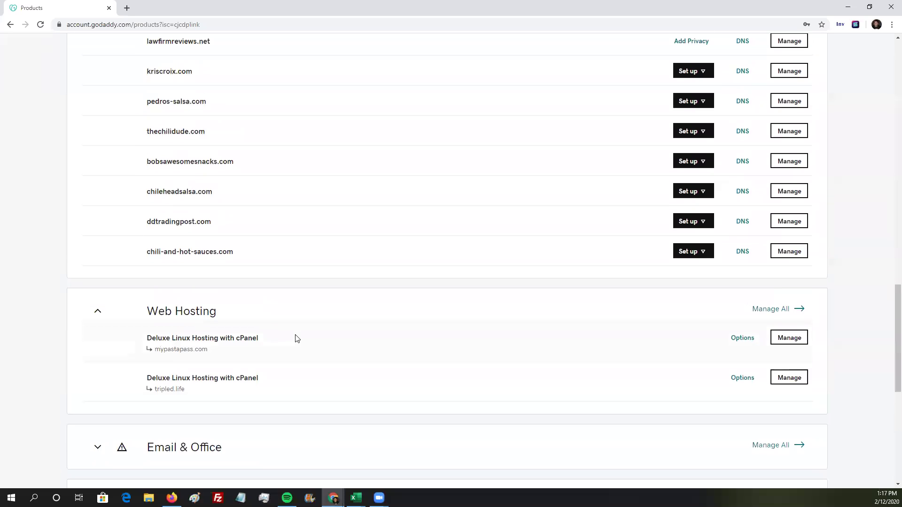
scroll(188, 87, "up", 1)
scroll(202, 69, "down", 1)
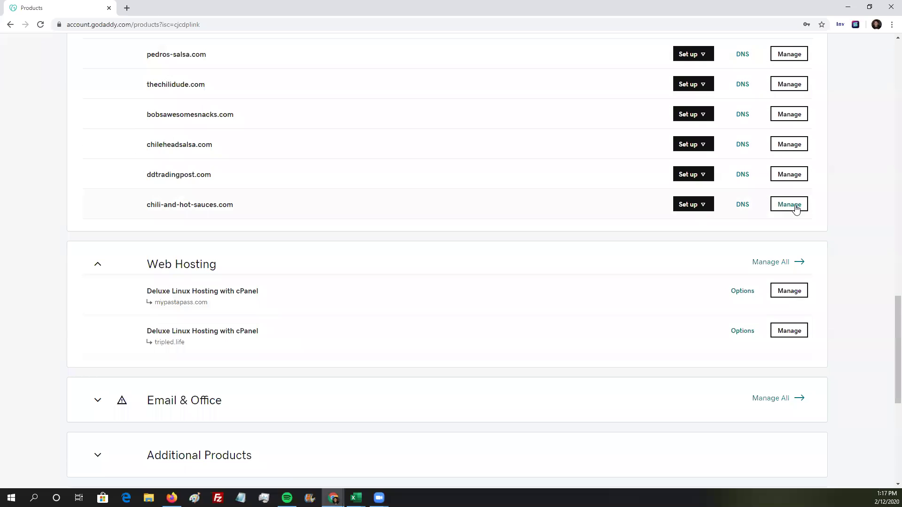
scroll(576, 208, "up", 9)
scroll(611, 225, "down", 10)
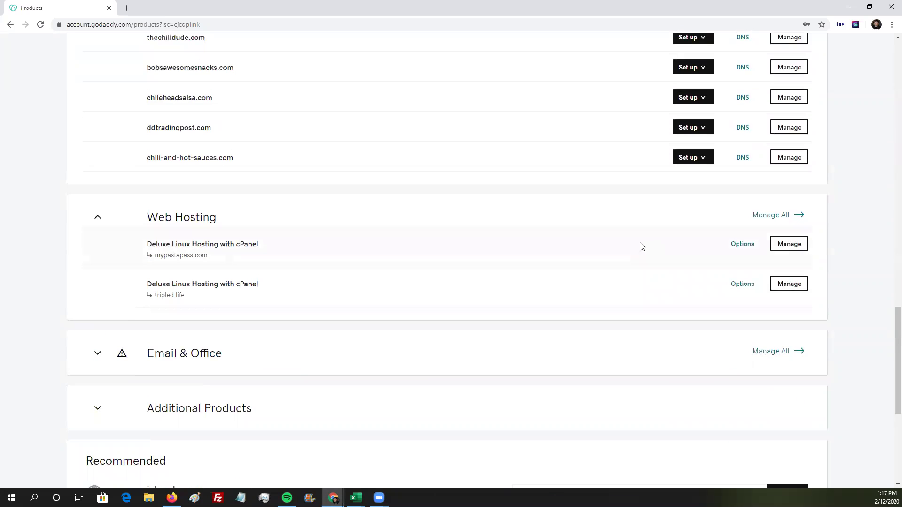
- Open Manage DNS for chili-and-hot-sauces.com and add a new domain forwarding
left_click(795, 161)
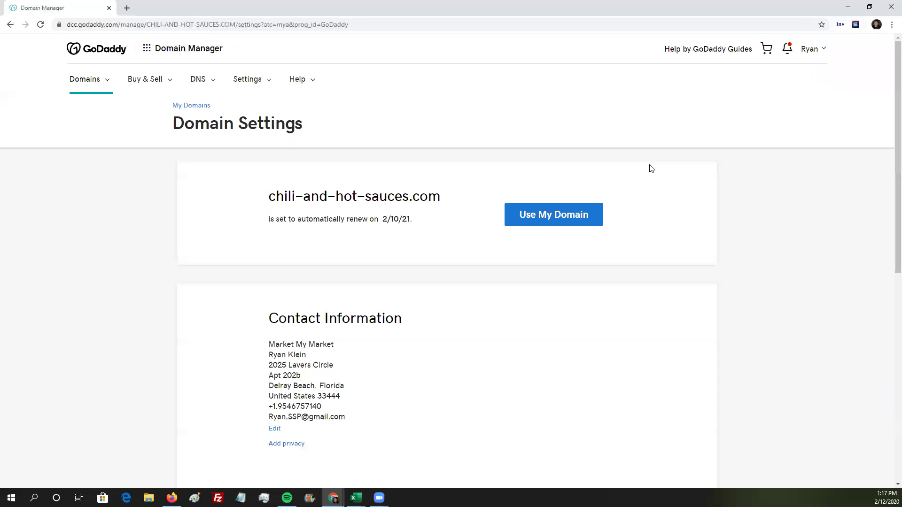
scroll(655, 171, "down", 9)
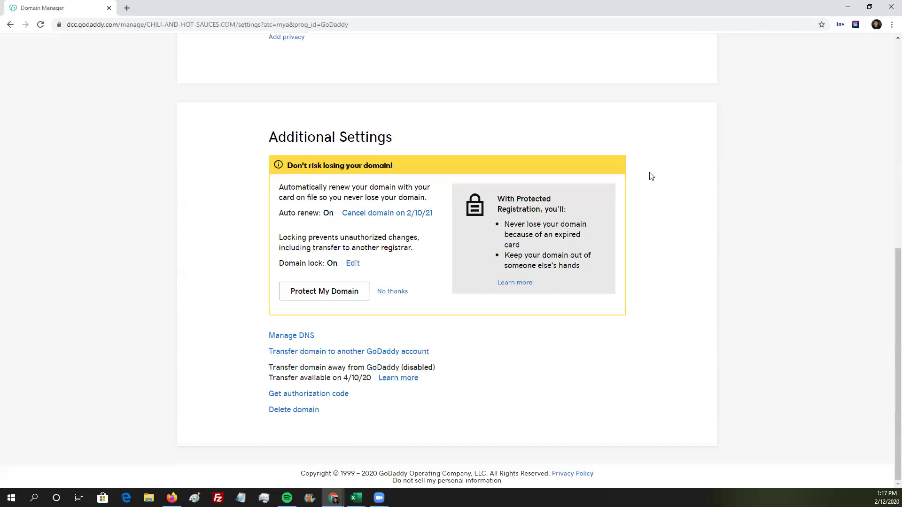
left_click(285, 336)
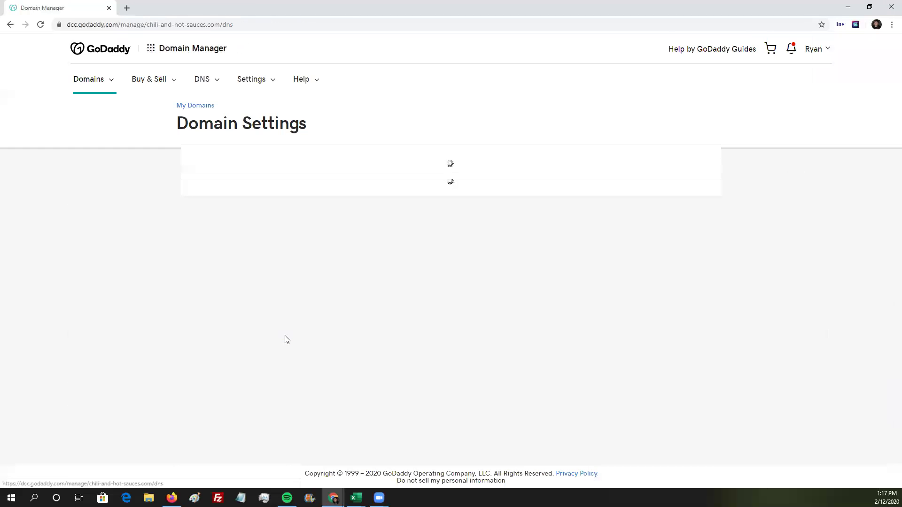
scroll(565, 295, "down", 8)
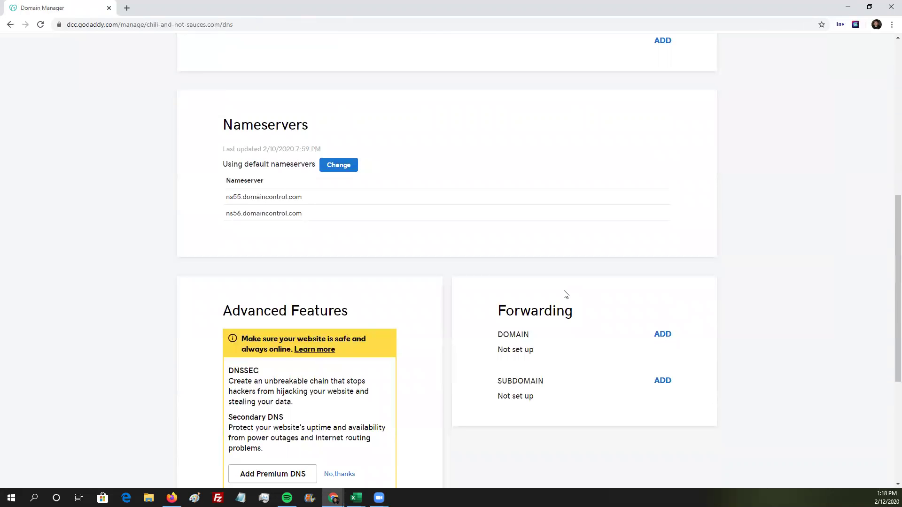
left_click(657, 336)
scroll(557, 350, "down", 1)
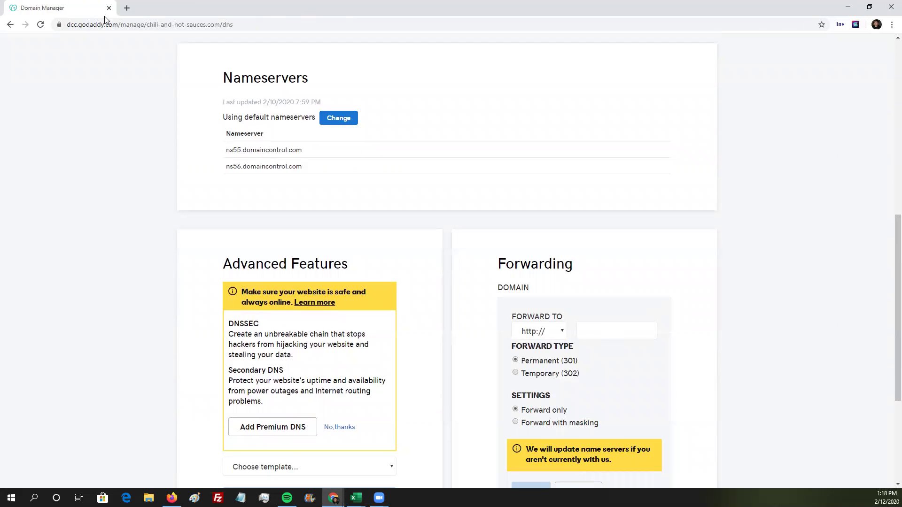
left_click(127, 9)
type("thechilidue")
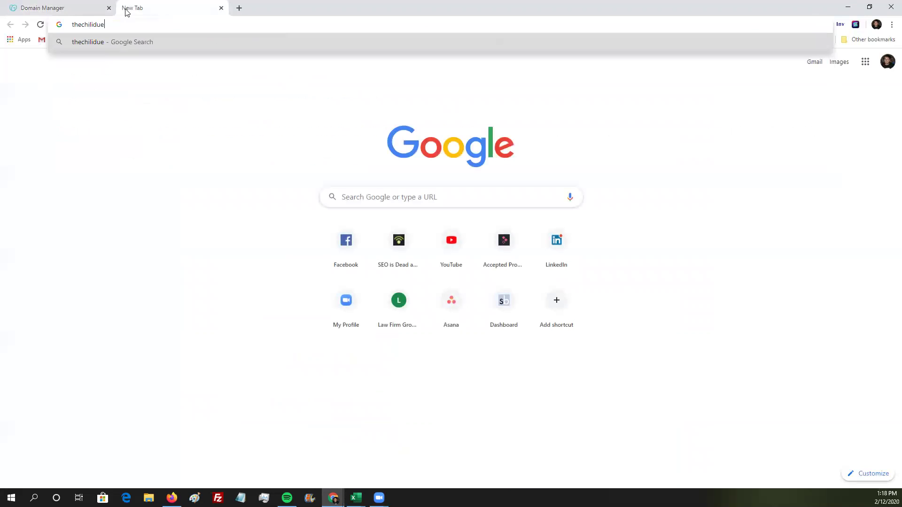
key("BackSpace")
type("de.com")
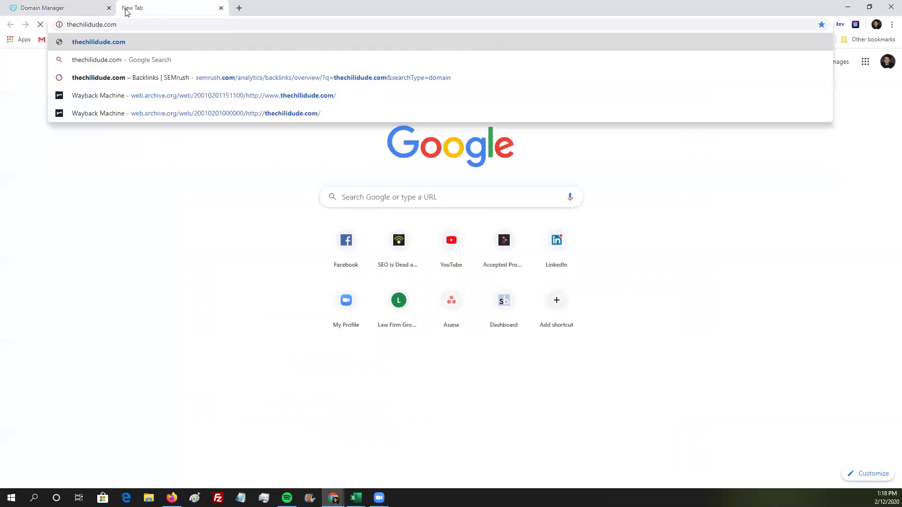
key("Return")
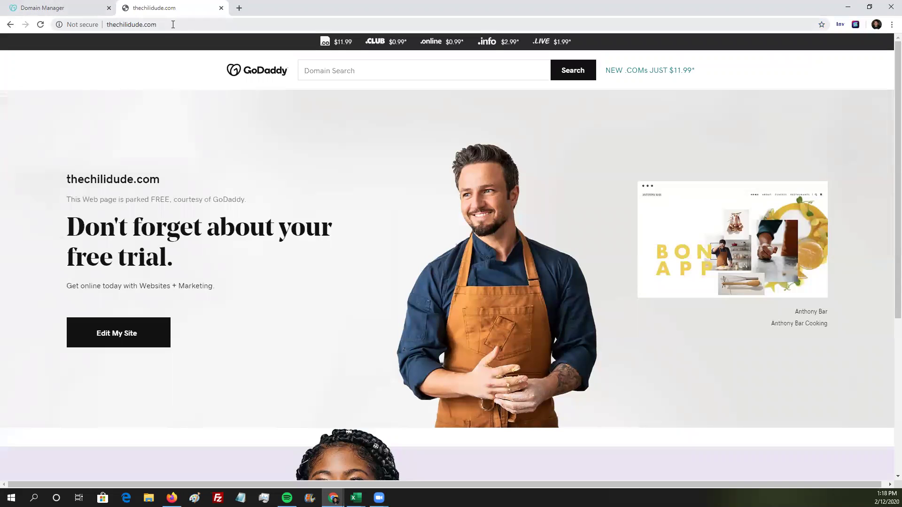
left_click(173, 24)
key("ctrl+c")
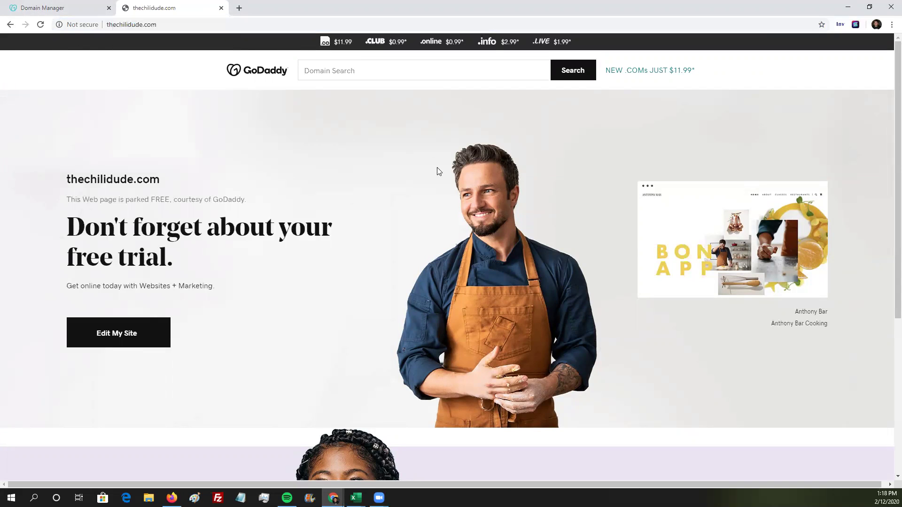
left_click_drag(497, 237, 478, 250)
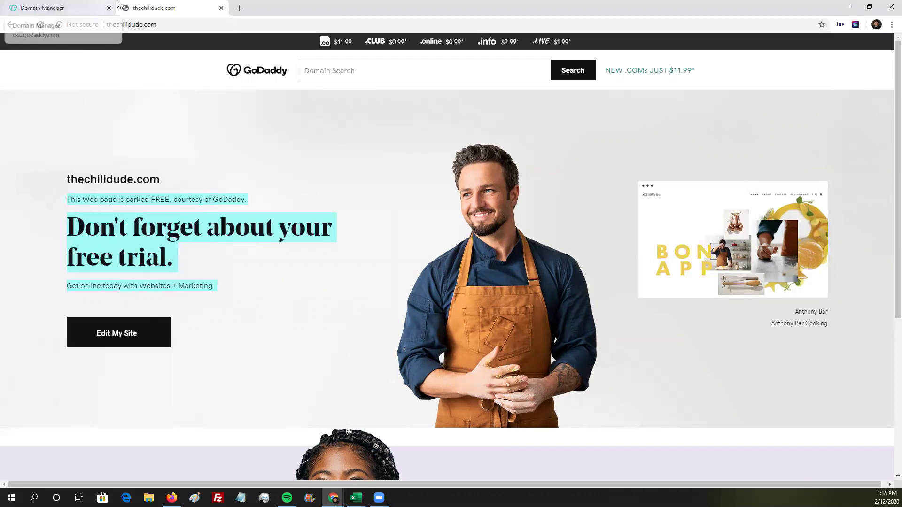
key("ctrl+w")
left_click(629, 330)
key("ctrl+v")
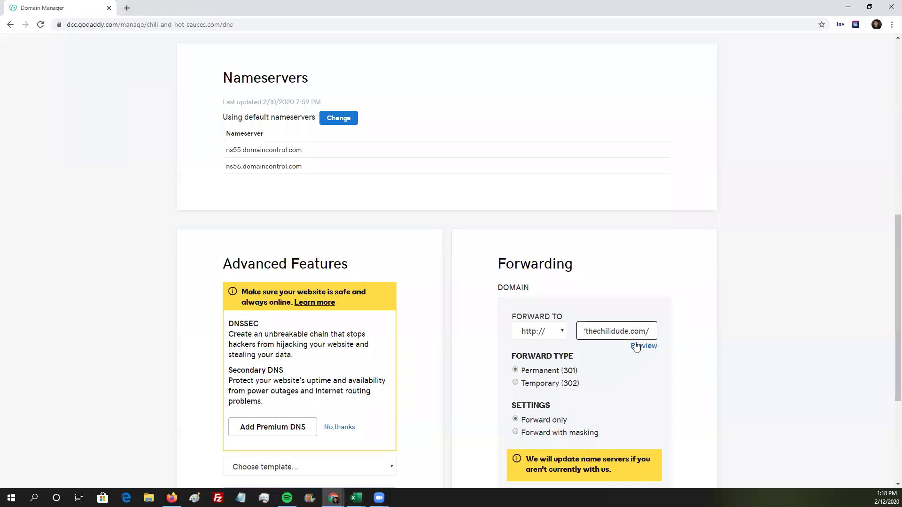
left_click(594, 328)
key("shift+Home")
key("Right")
key("Left")
key("Left")
key("shift+Home")
key("BackSpace")
- Preview the forwarding target, close the preview, and save the permanent forwarding
left_click(646, 346)
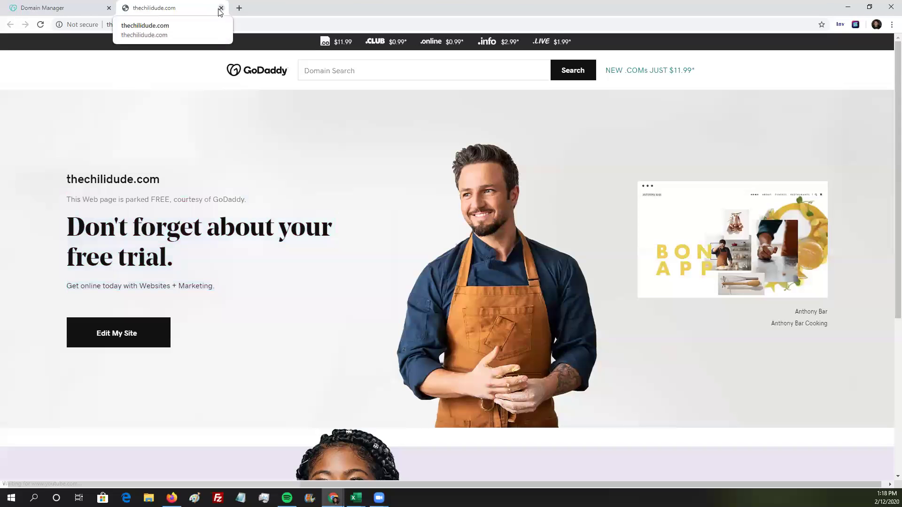
left_click(220, 8)
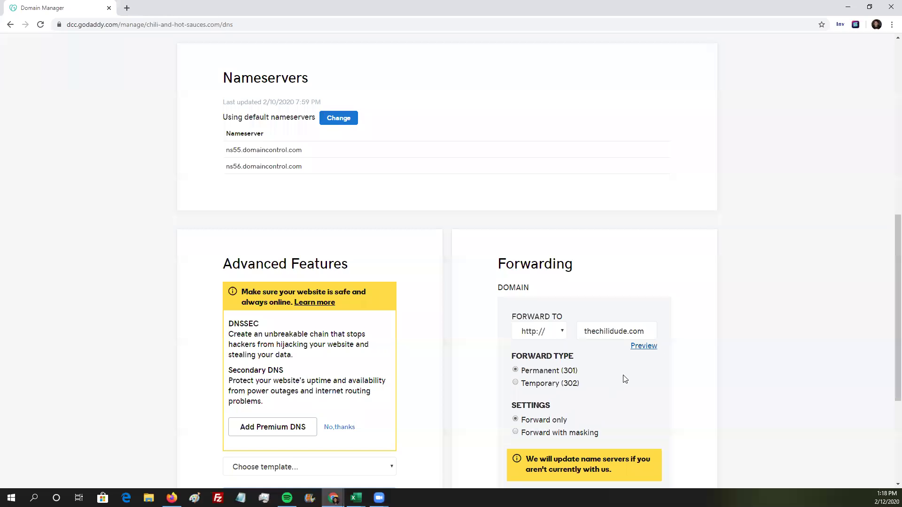
scroll(611, 275, "down", 4)
triple_click(610, 143)
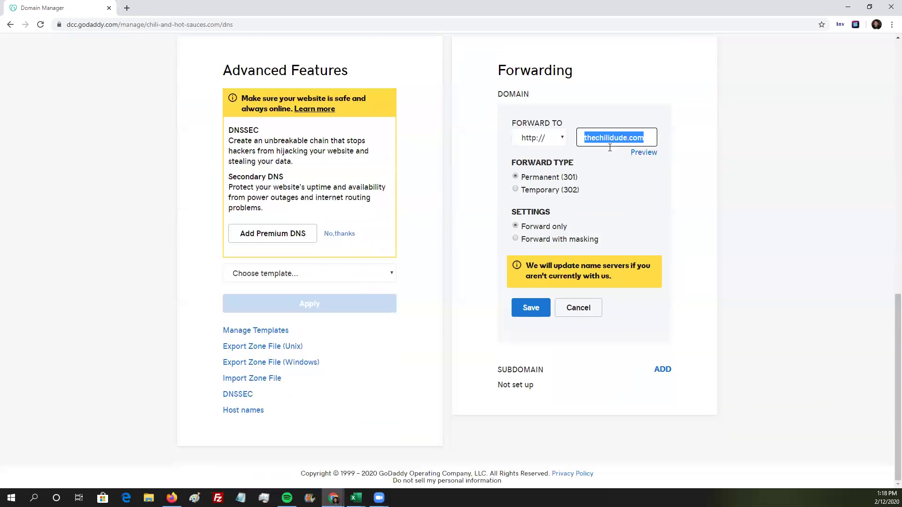
left_click(529, 309)
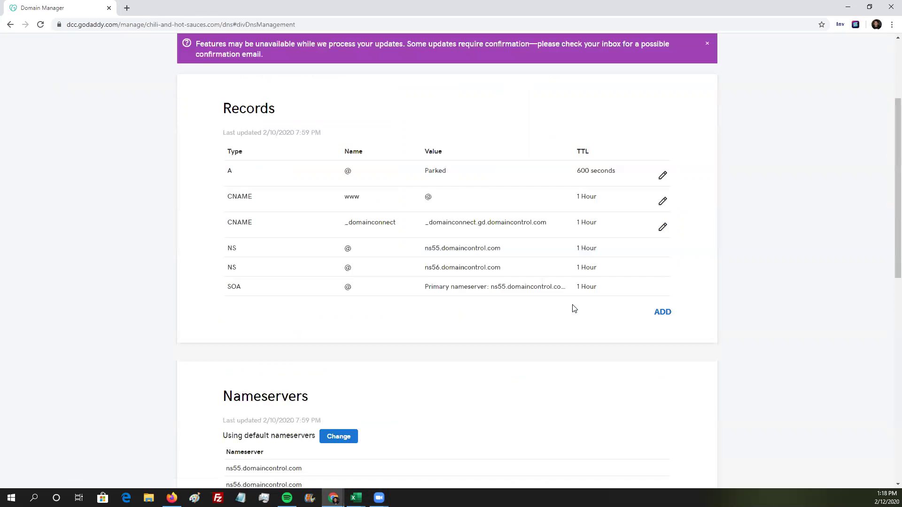
scroll(343, 207, "up", 3)
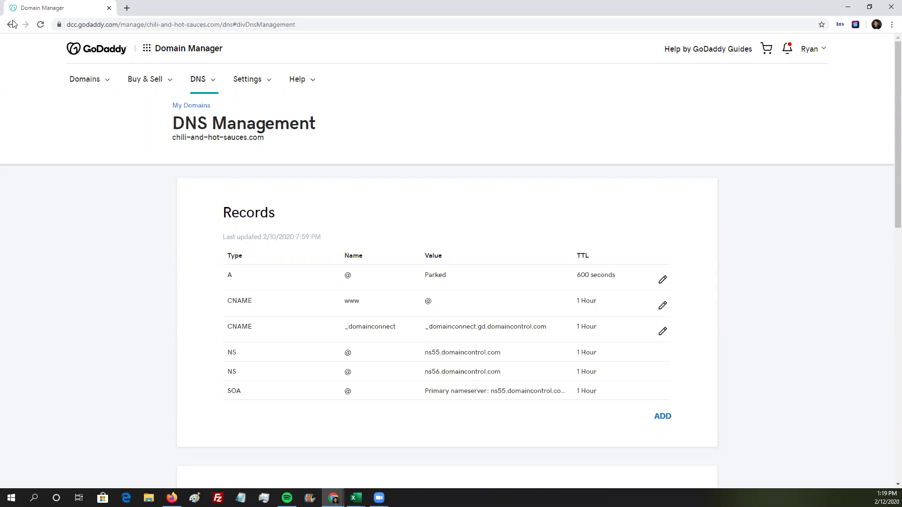
- Navigate back from DNS Management to the GoDaddy Products list
left_click(9, 24)
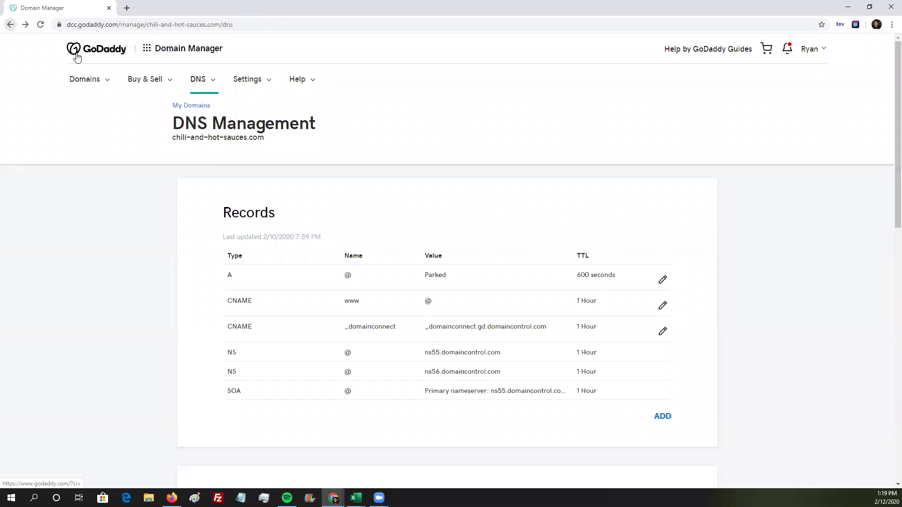
left_click(10, 25)
left_click(10, 25)
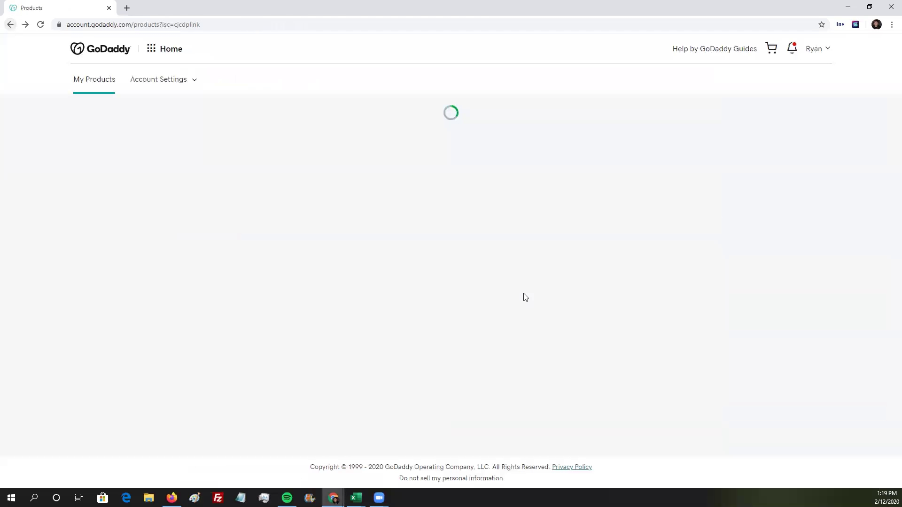
scroll(520, 286, "down", 13)
scroll(447, 308, "up", 4)
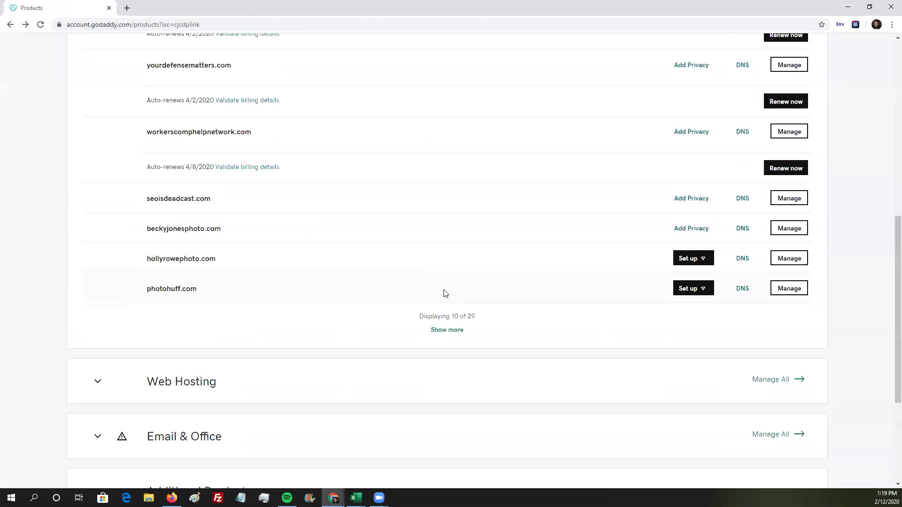
- Load the full domain list using Show more
left_click(446, 330)
scroll(447, 326, "down", 7)
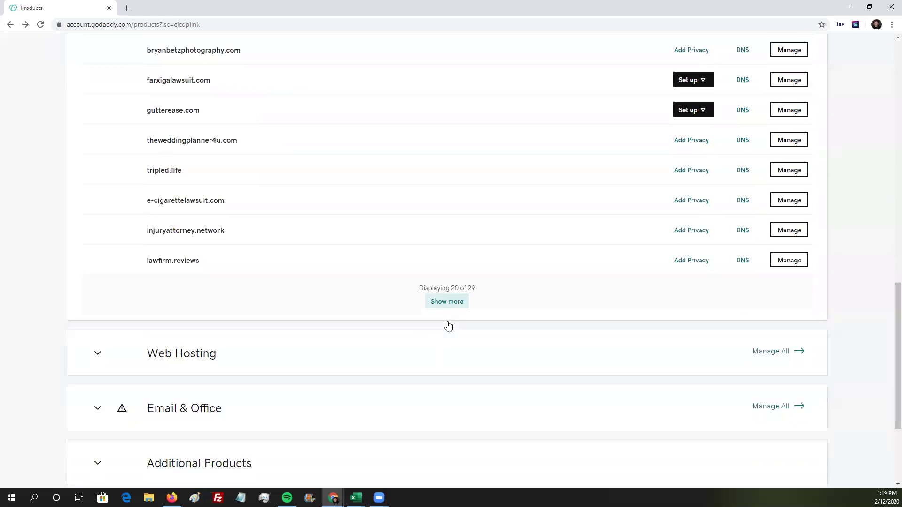
scroll(448, 326, "up", 1)
left_click(447, 346)
scroll(467, 310, "down", 6)
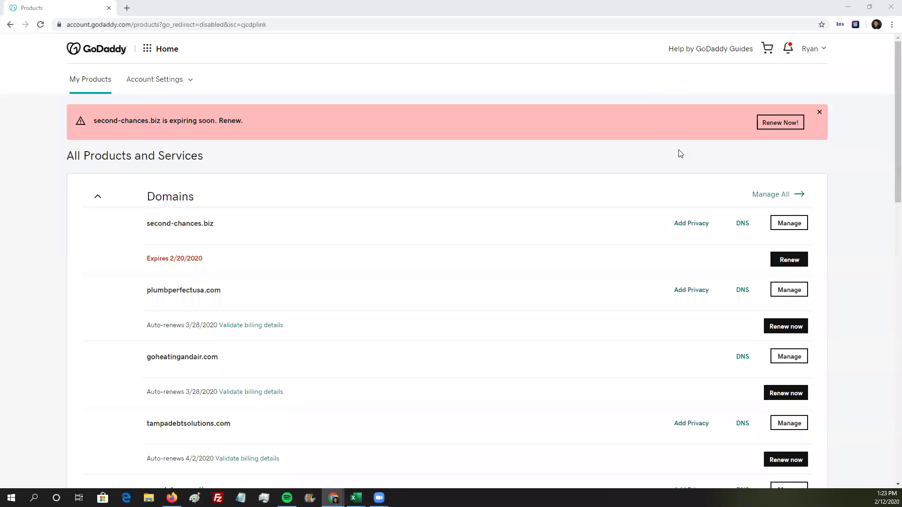
scroll(678, 196, "down", 18)
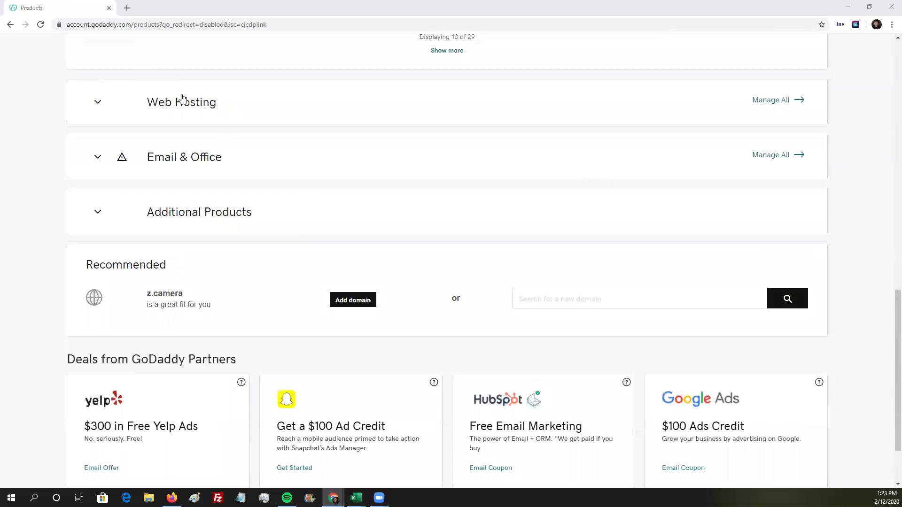
scroll(385, 171, "up", 3)
left_click(451, 192)
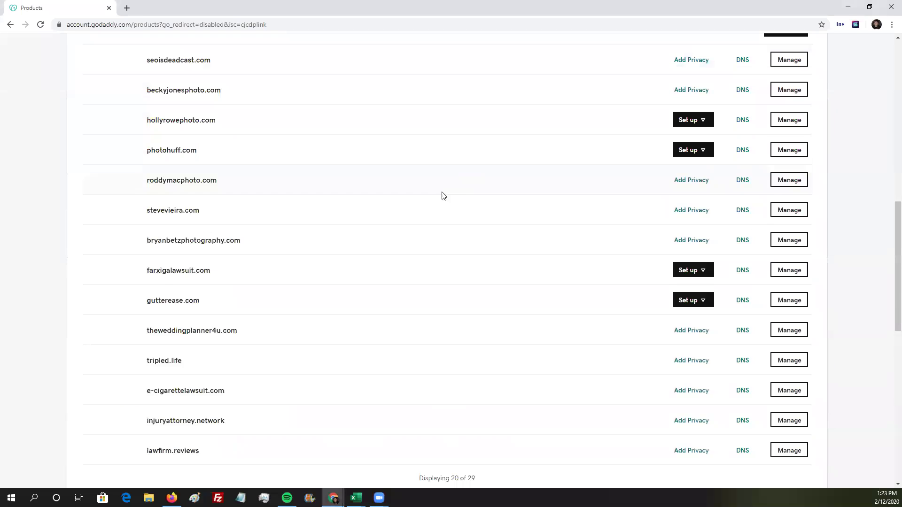
scroll(444, 196, "down", 7)
left_click(458, 167)
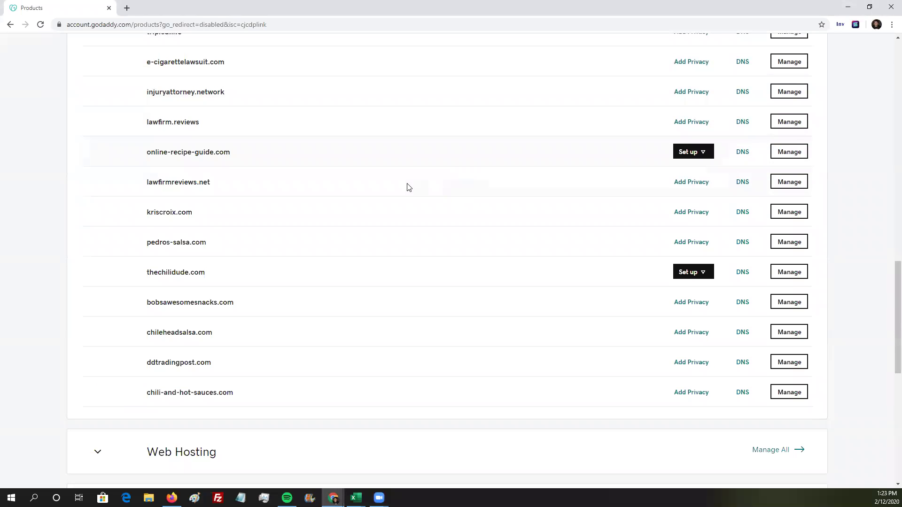
scroll(265, 217, "down", 3)
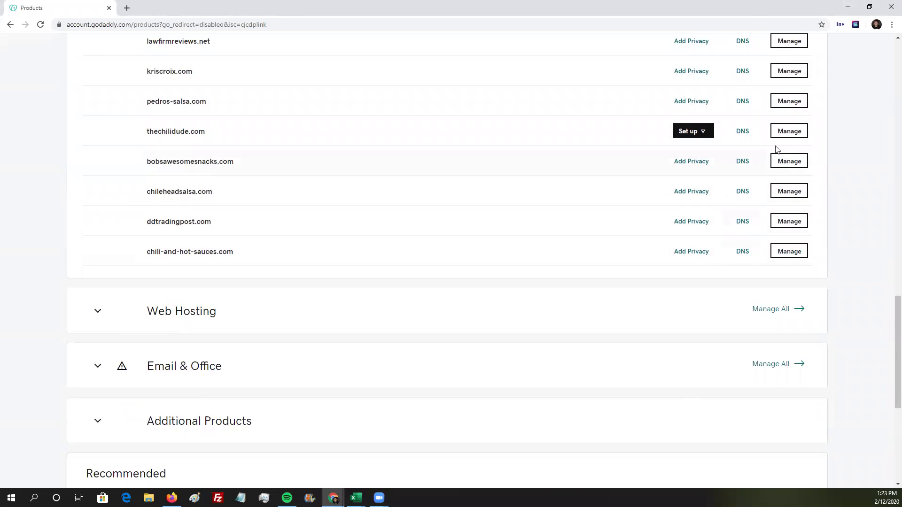
scroll(703, 191, "up", 1)
- Check the thechilidude.com setup options, then expand the Web Hosting plans
left_click(695, 178)
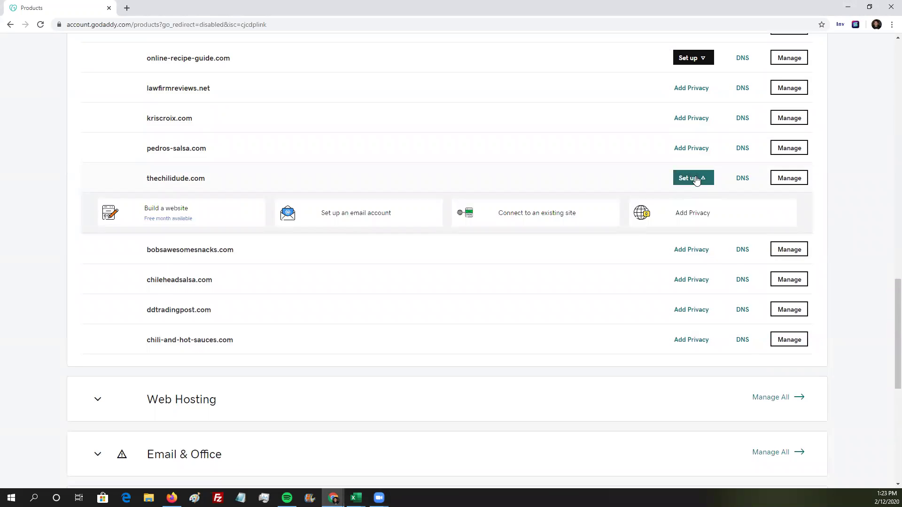
left_click(695, 178)
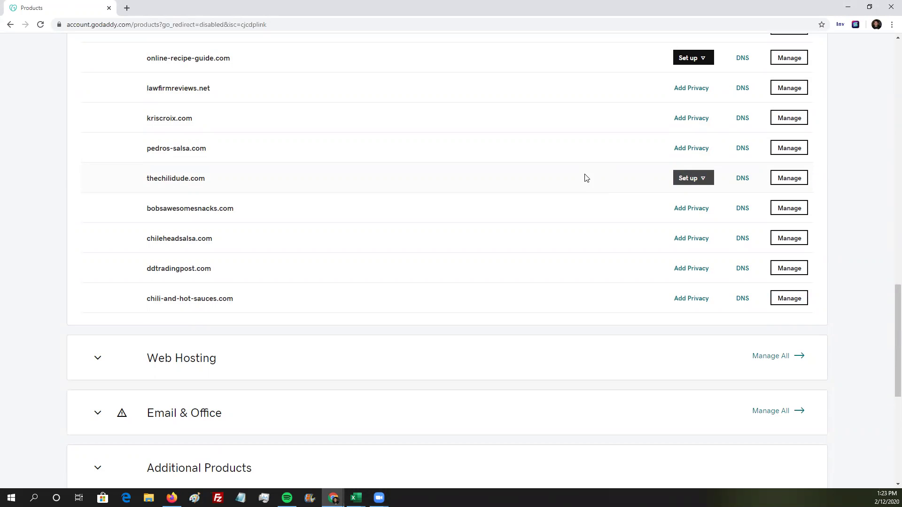
scroll(188, 193, "down", 3)
left_click(222, 221)
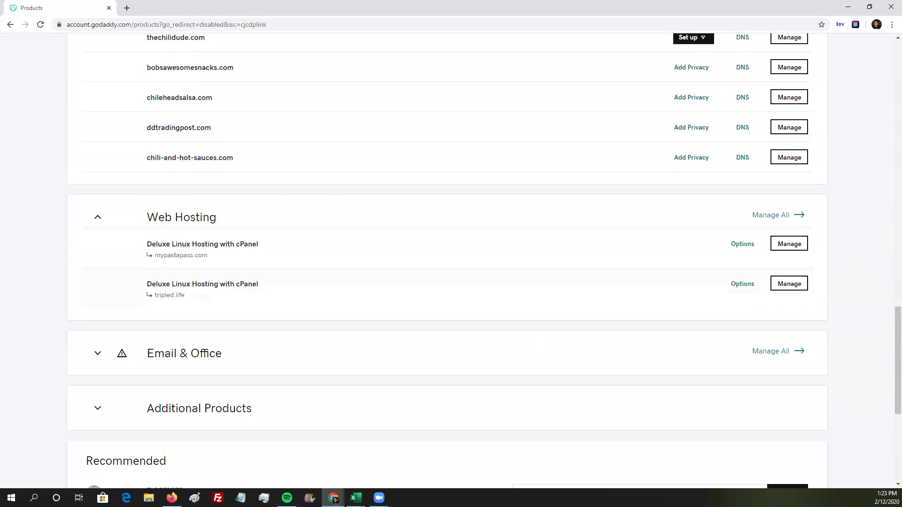
- Open the mypastapass.com hosting cPanel, look it over, then close it
left_click(748, 246)
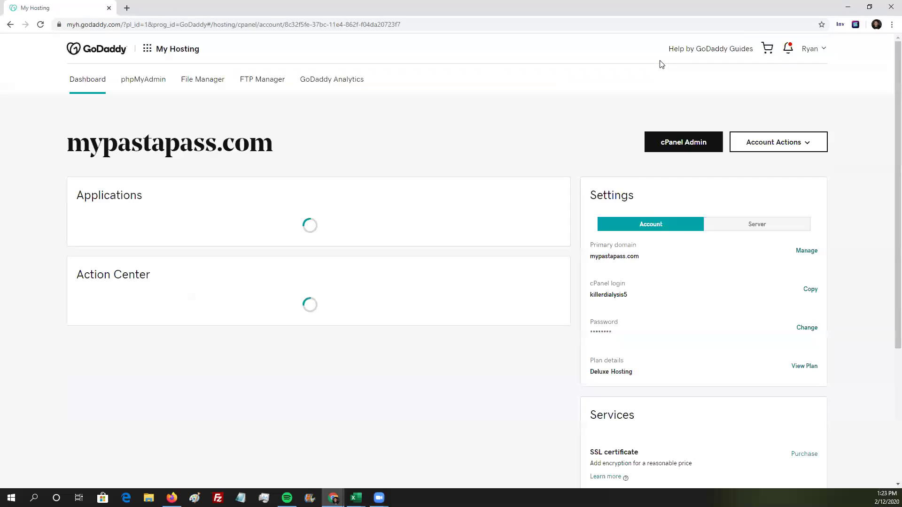
scroll(681, 216, "down", 5)
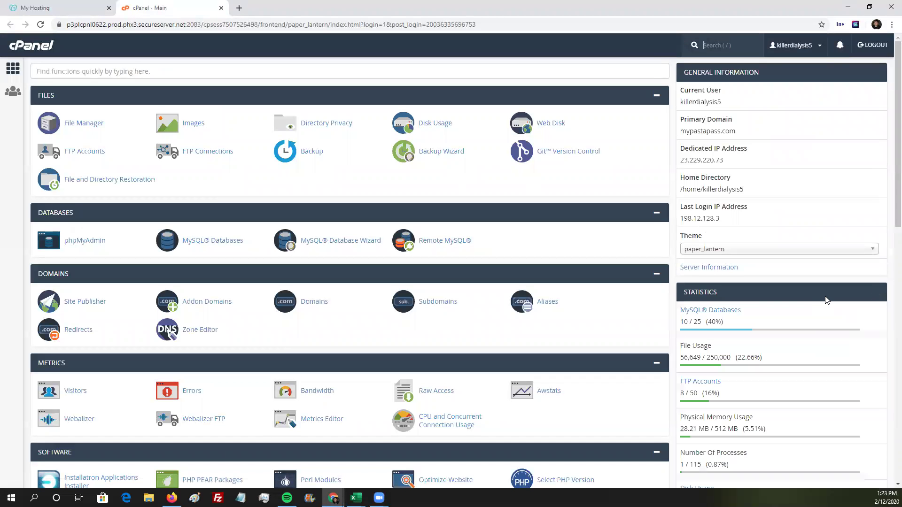
scroll(754, 297, "down", 2)
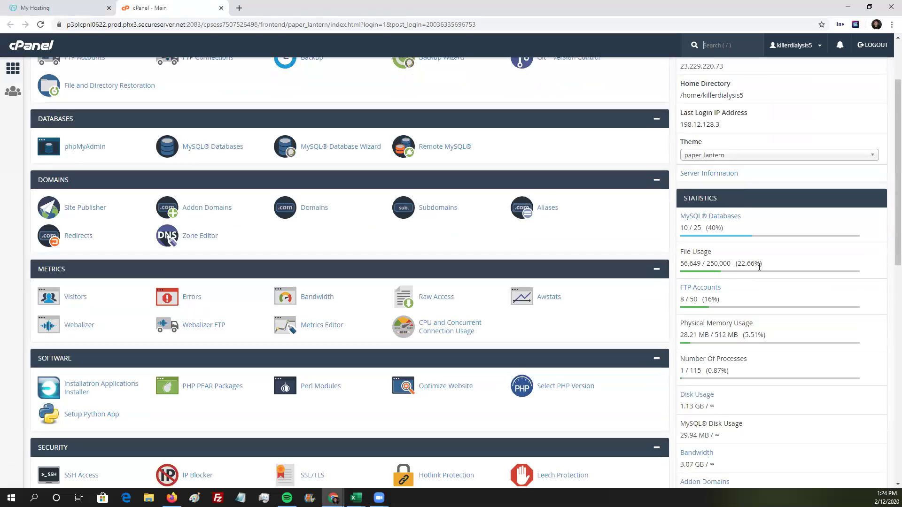
left_click(89, 8)
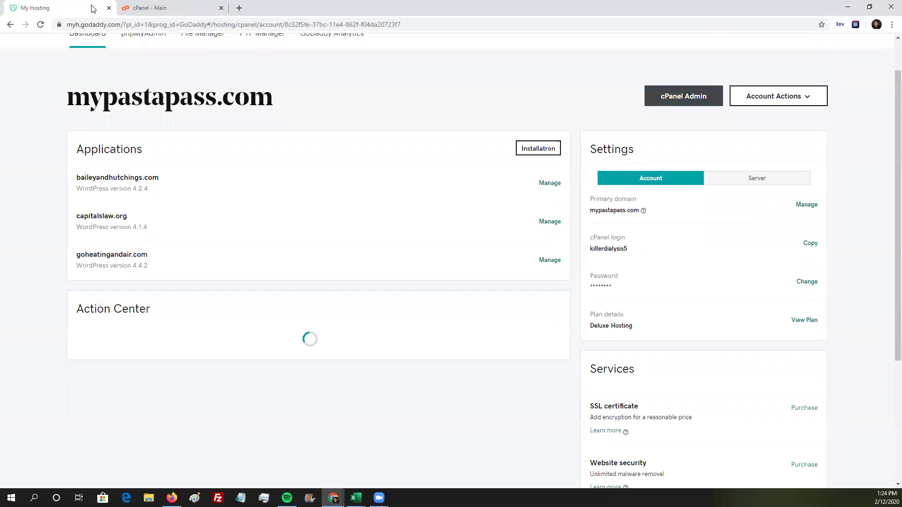
left_click(221, 8)
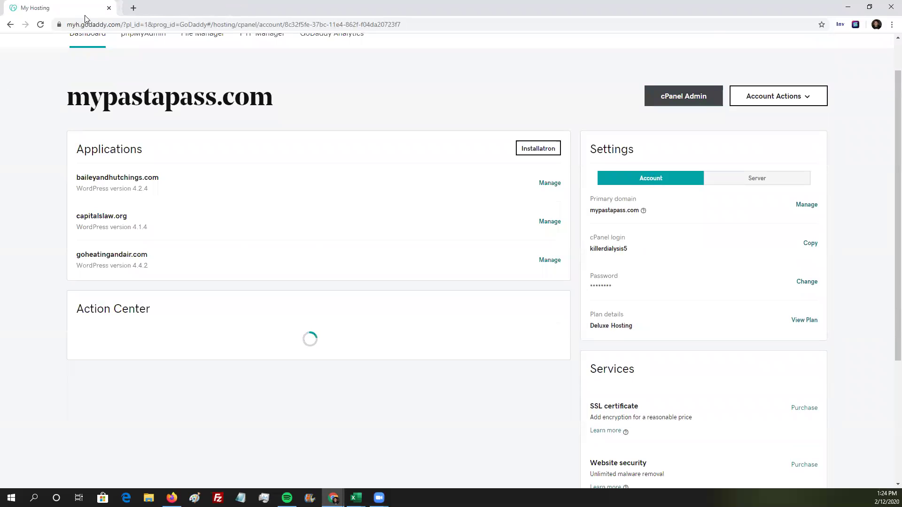
- Return to Products, expand Web Hosting, and launch cPanel Admin for tripled.life
left_click(10, 25)
scroll(643, 288, "down", 12)
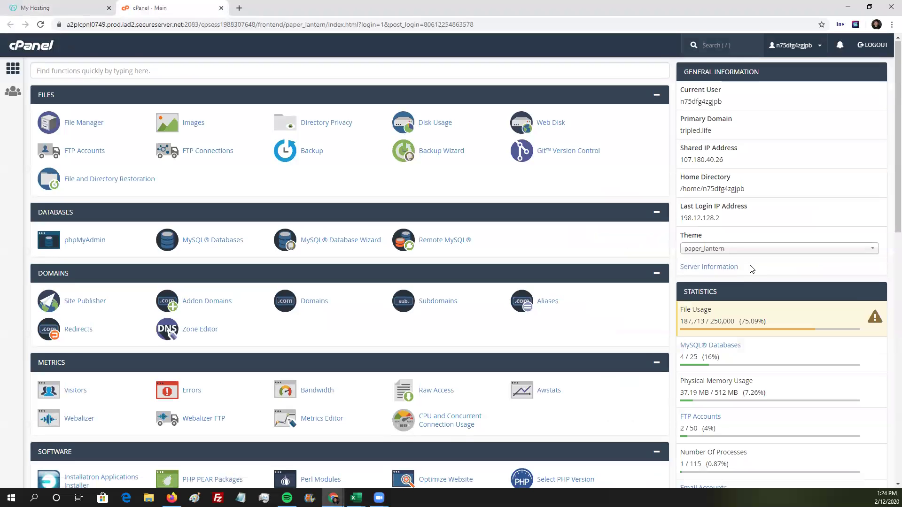
scroll(751, 266, "down", 2)
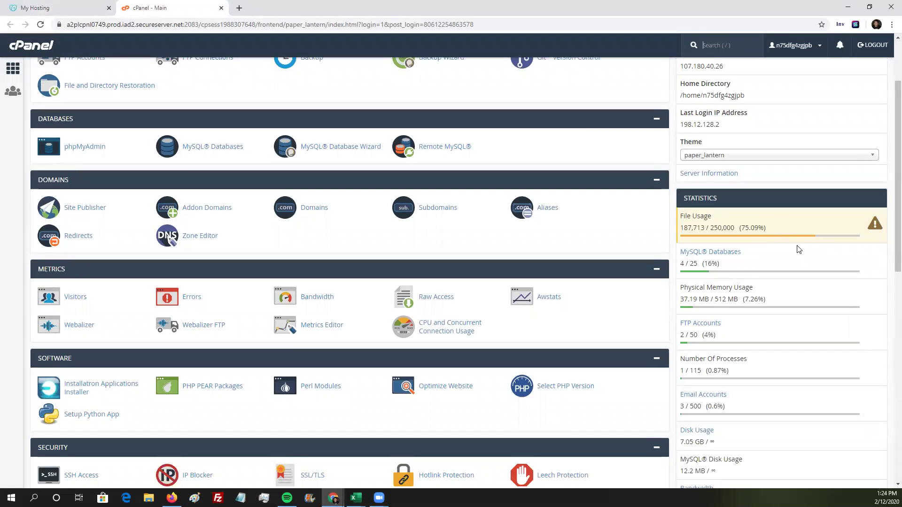
key("slash")
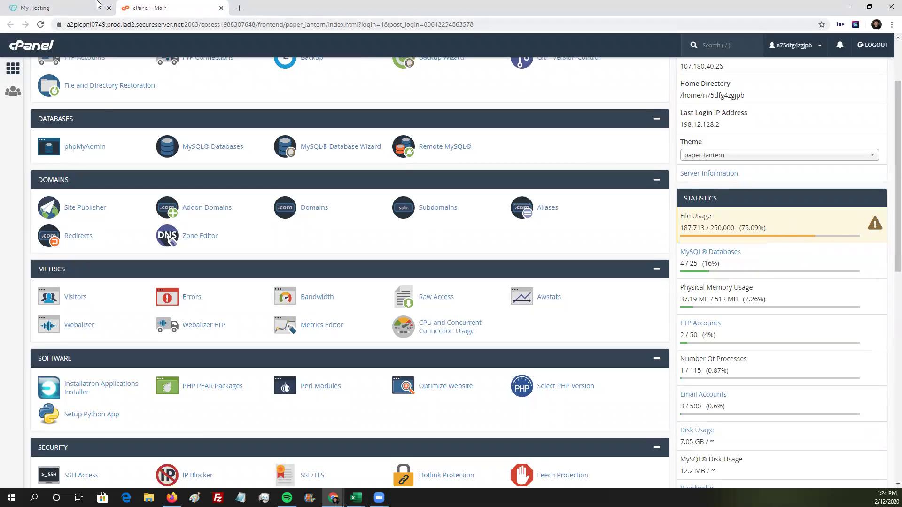
left_click(221, 8)
left_click(10, 24)
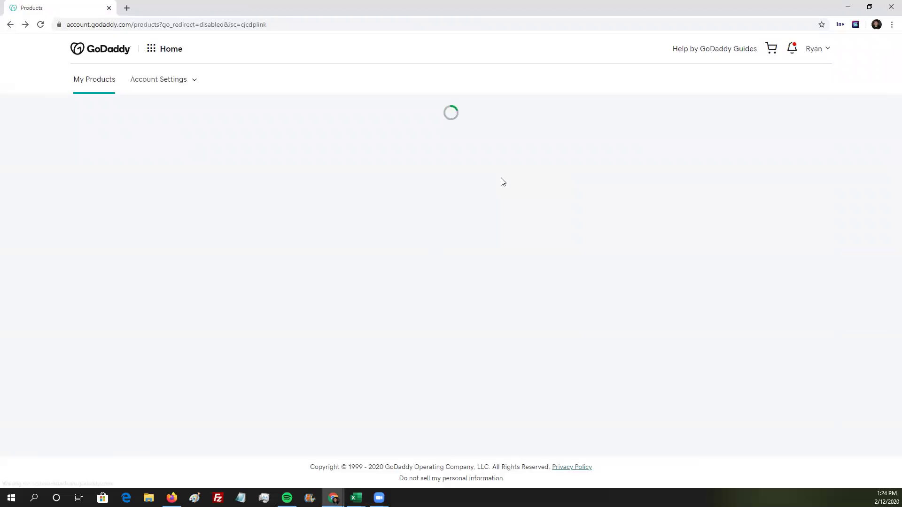
scroll(528, 228, "down", 9)
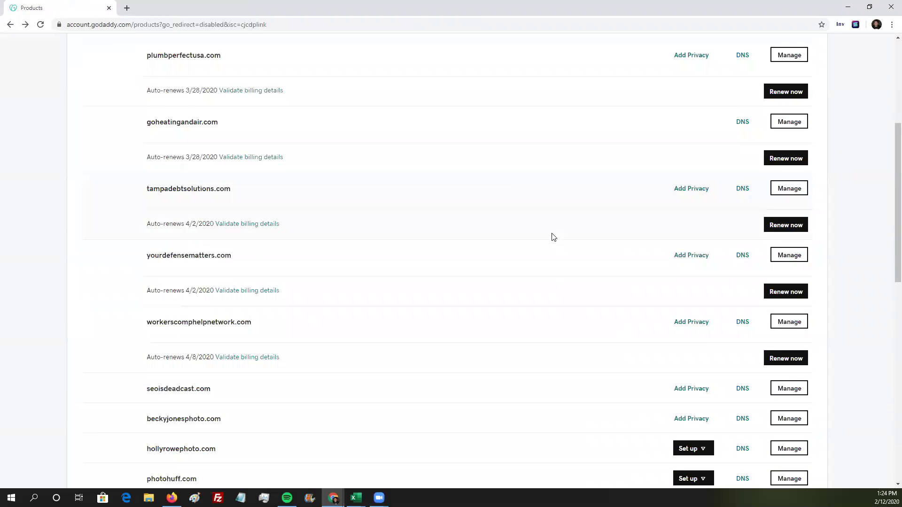
left_click(436, 388)
scroll(610, 371, "down", 1)
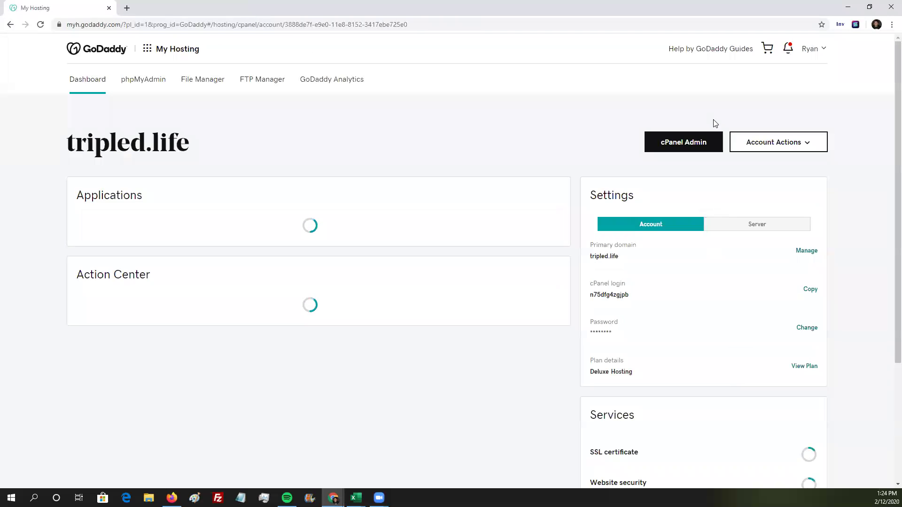
left_click(697, 139)
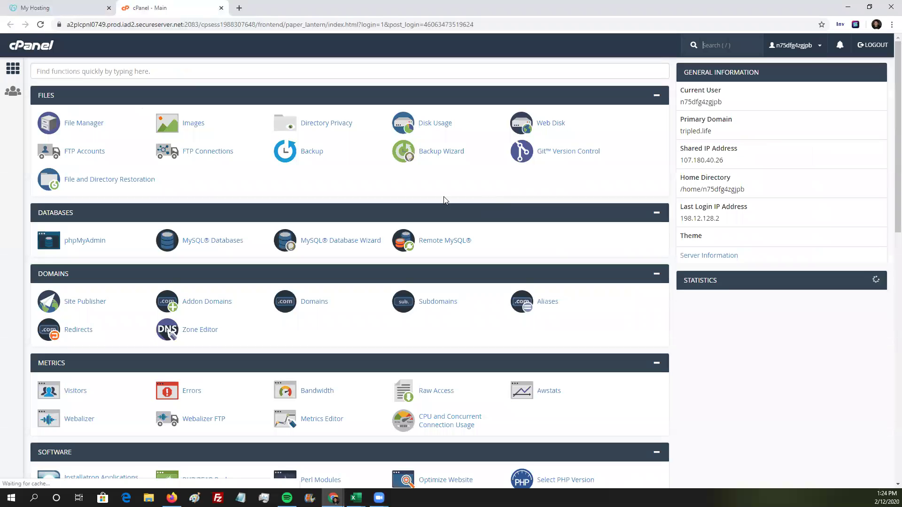
scroll(75, 277, "down", 7)
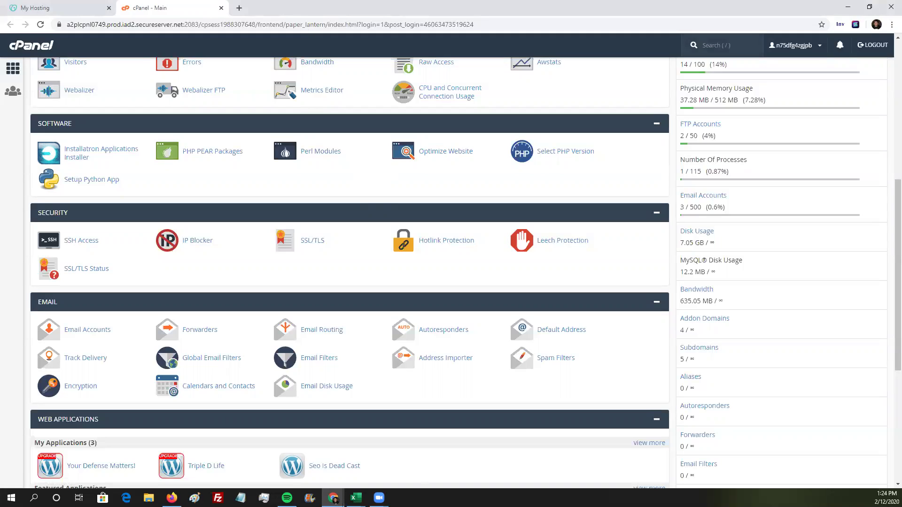
mouse_move(379, 498)
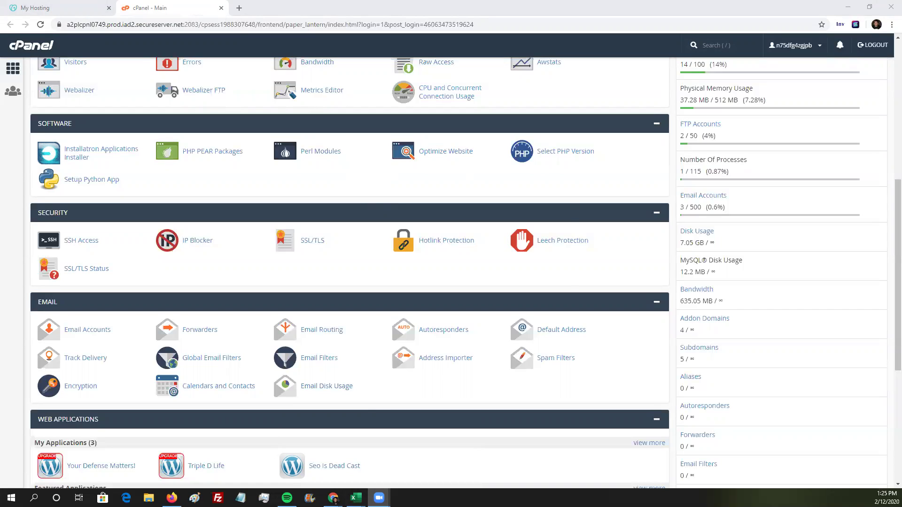
key("alt+q")
left_click(557, 279)
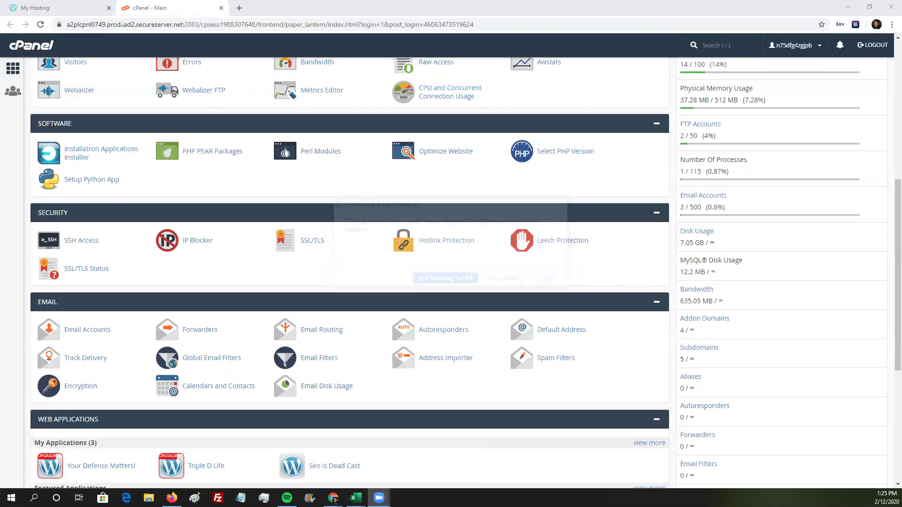
left_click(379, 498)
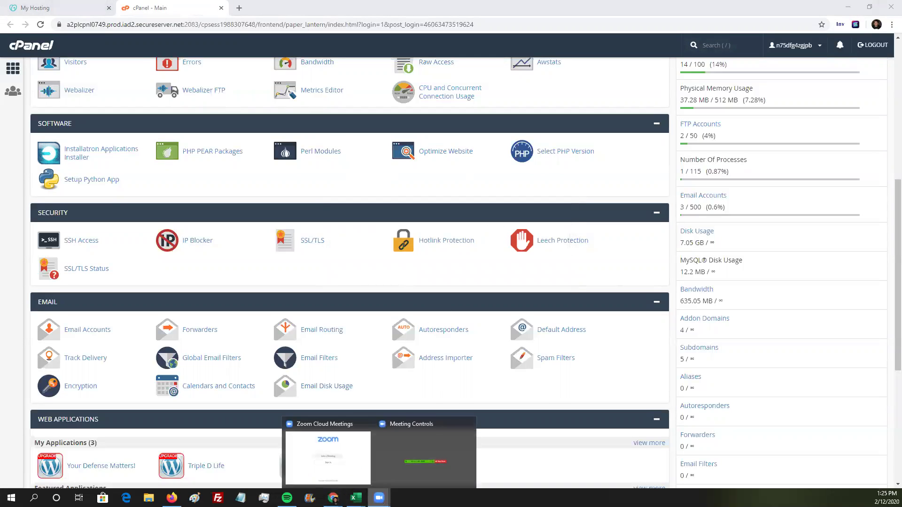
left_click(402, 457)
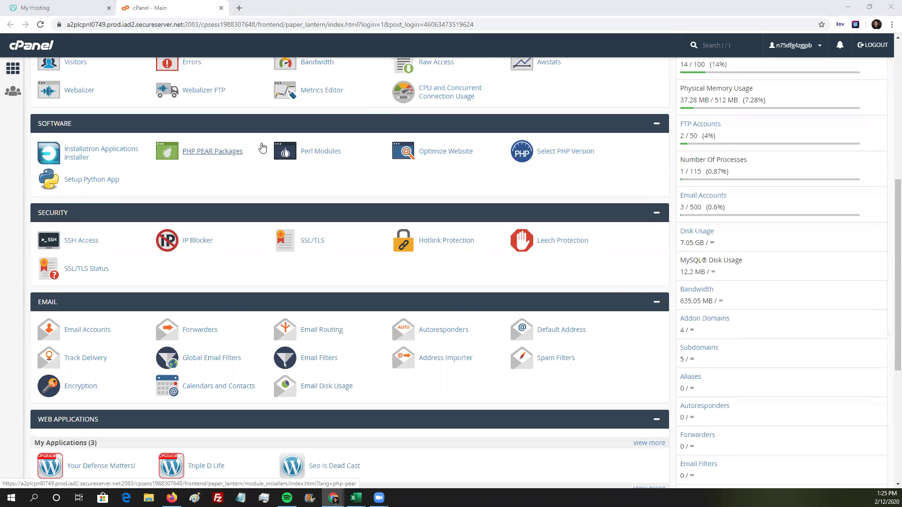
scroll(262, 148, "down", 2)
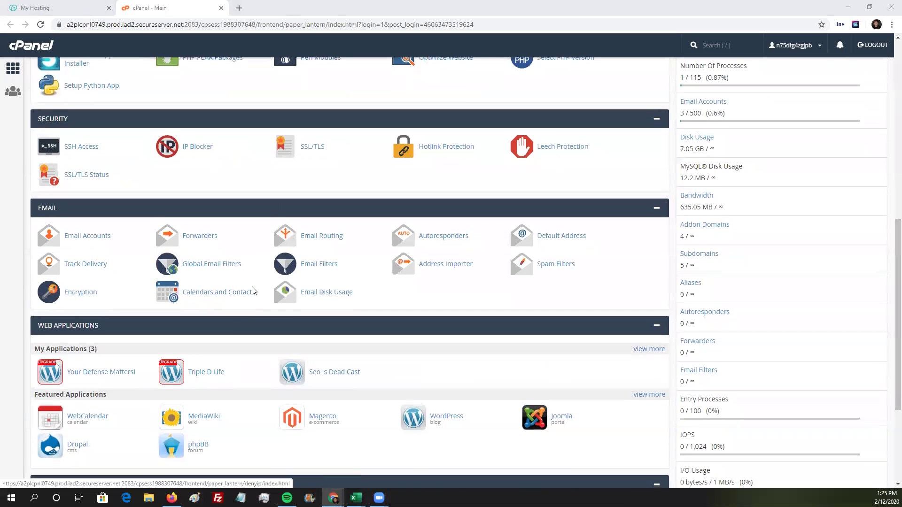
scroll(239, 322, "up", 5)
scroll(141, 188, "up", 2)
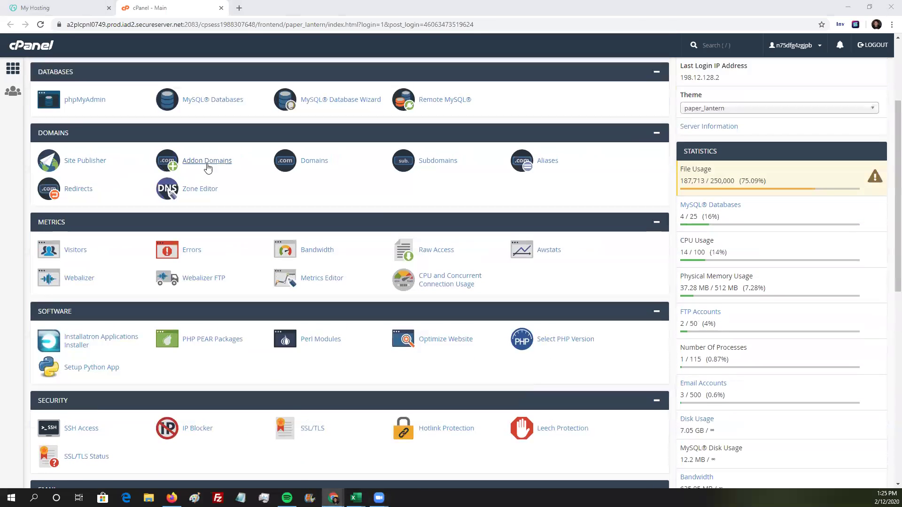
- Add thechilidude.com in Addon Domains, letting Tab autofill subdomain thechilidude
left_click(221, 163)
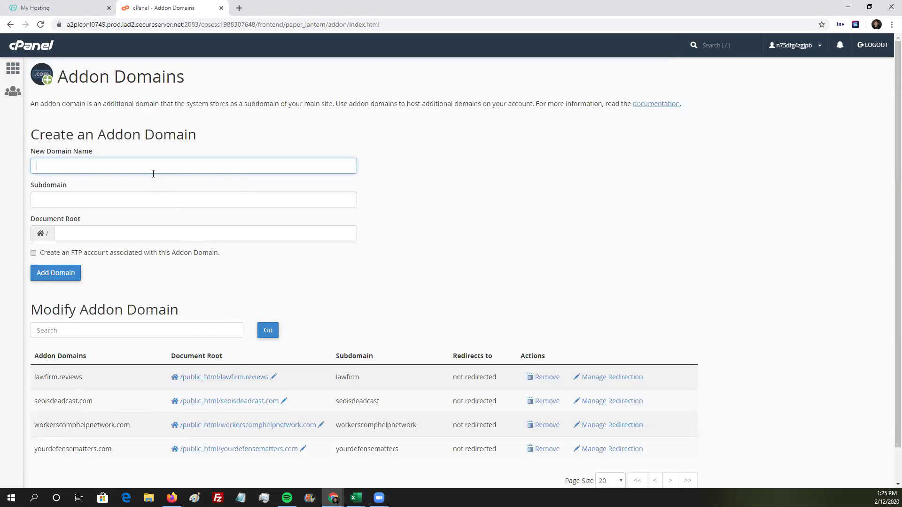
type("thechilidude.com")
key("Tab")
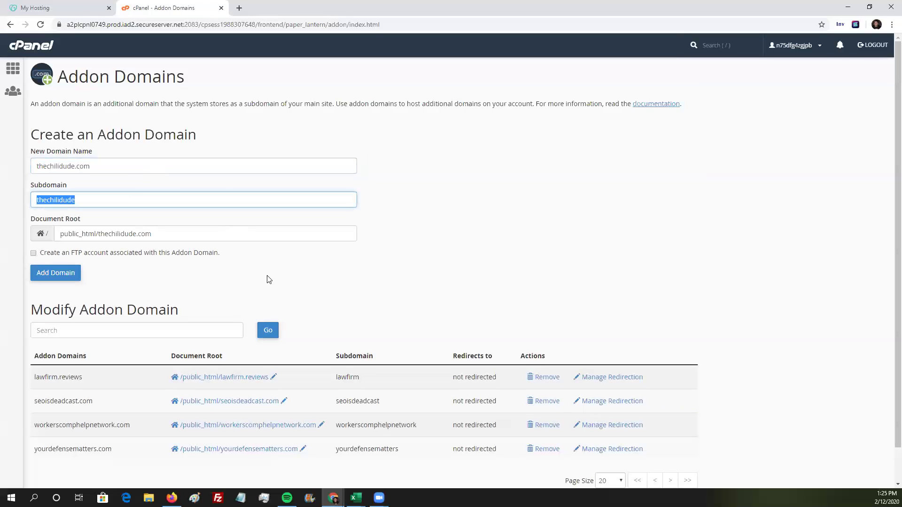
left_click(46, 272)
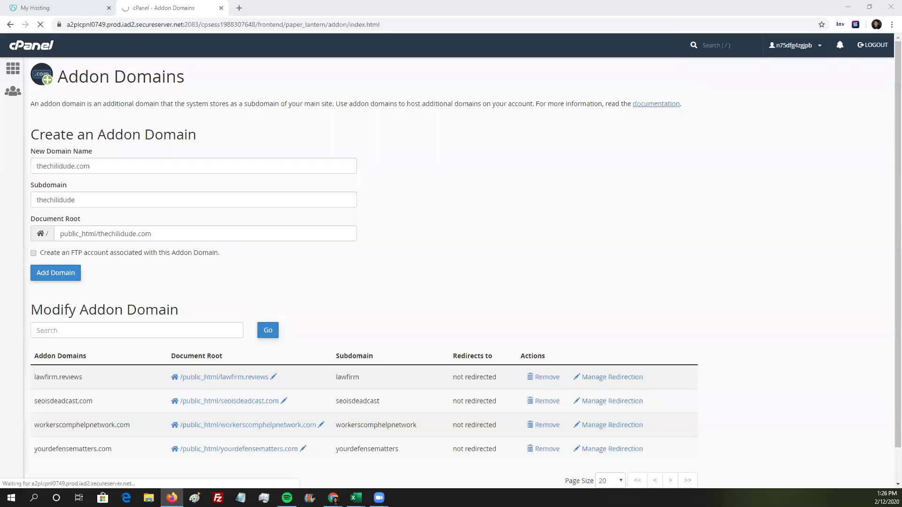
- Resume music playback and hide the music player
key("alt+Tab")
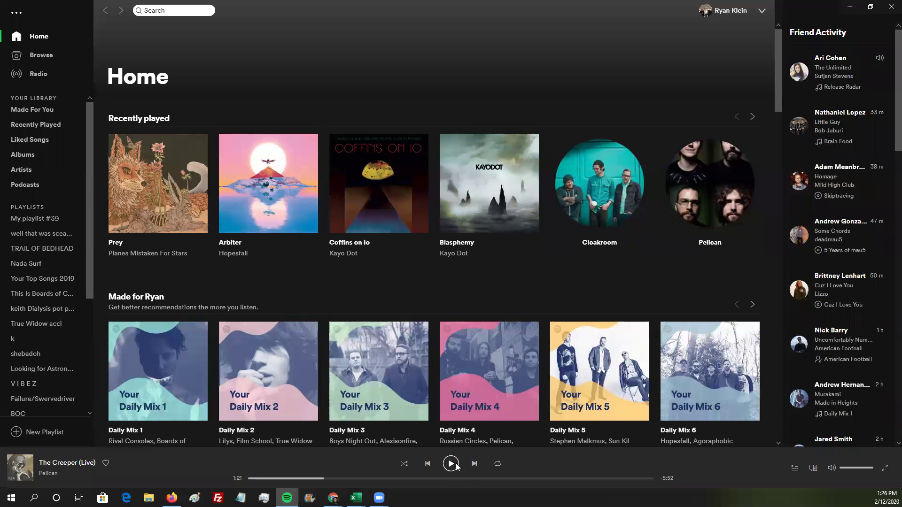
left_click(451, 463)
left_click(849, 6)
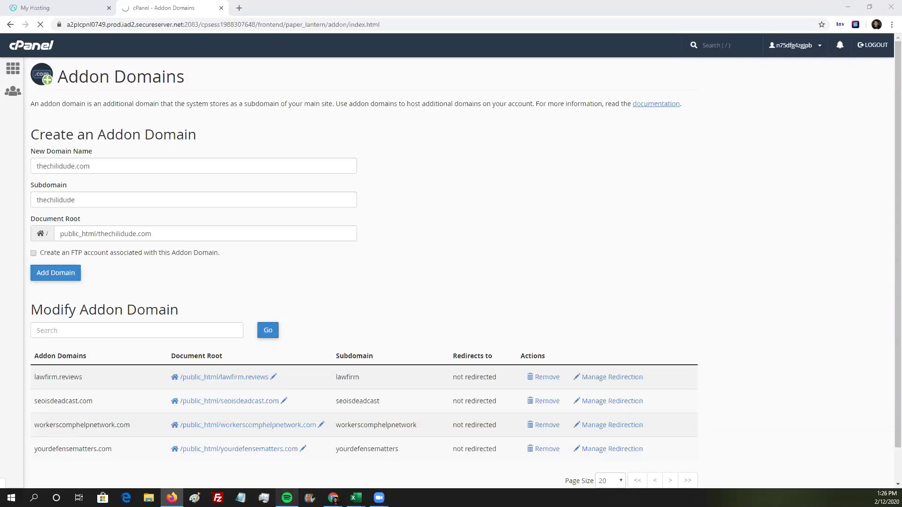
left_click(287, 498)
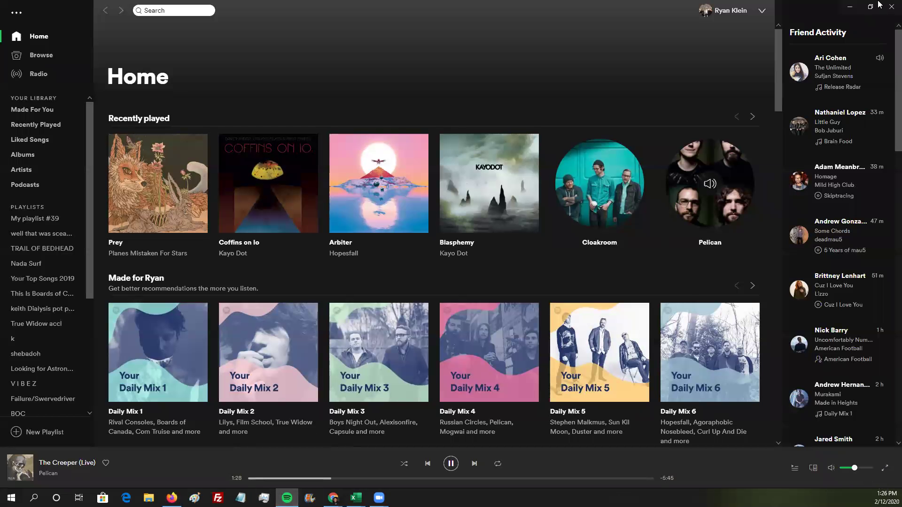
left_click(849, 6)
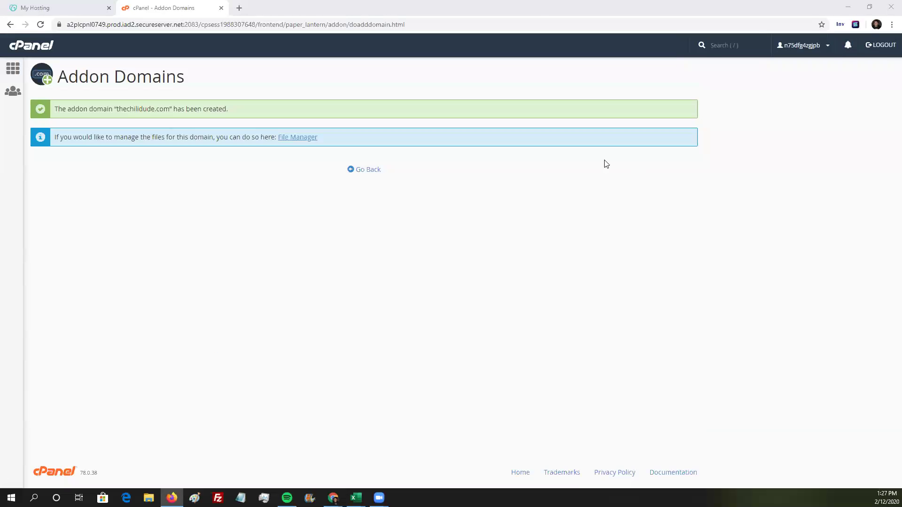
- Go back to the addon domain list showing thechilidude.com, lowering the music volume slightly
left_click(371, 169)
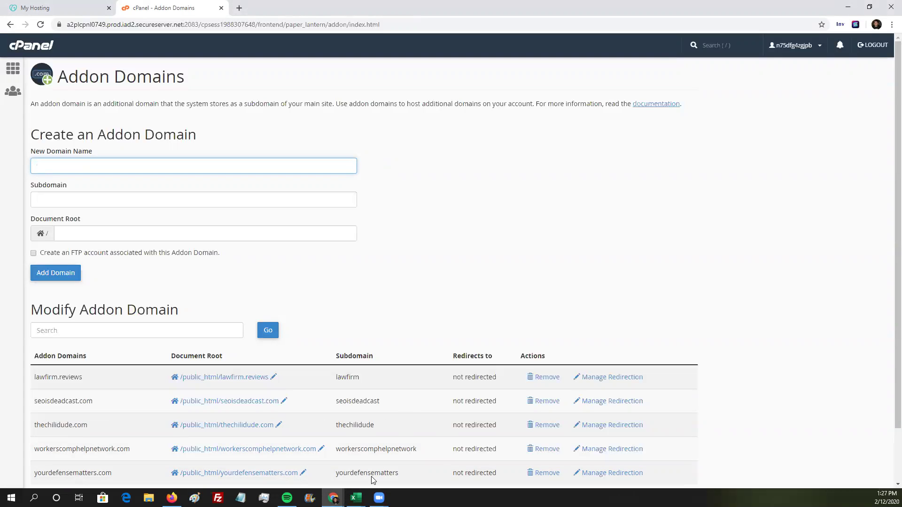
left_click(287, 498)
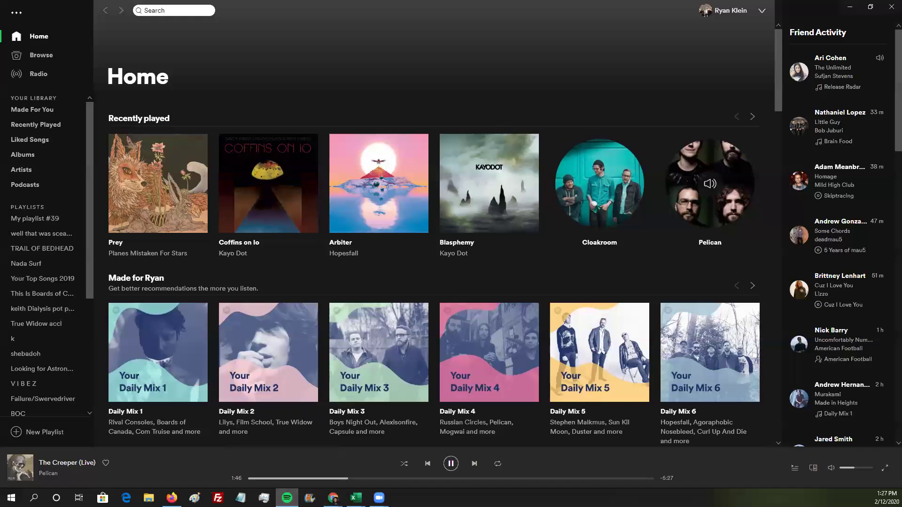
left_click_drag(854, 468, 848, 468)
left_click(849, 7)
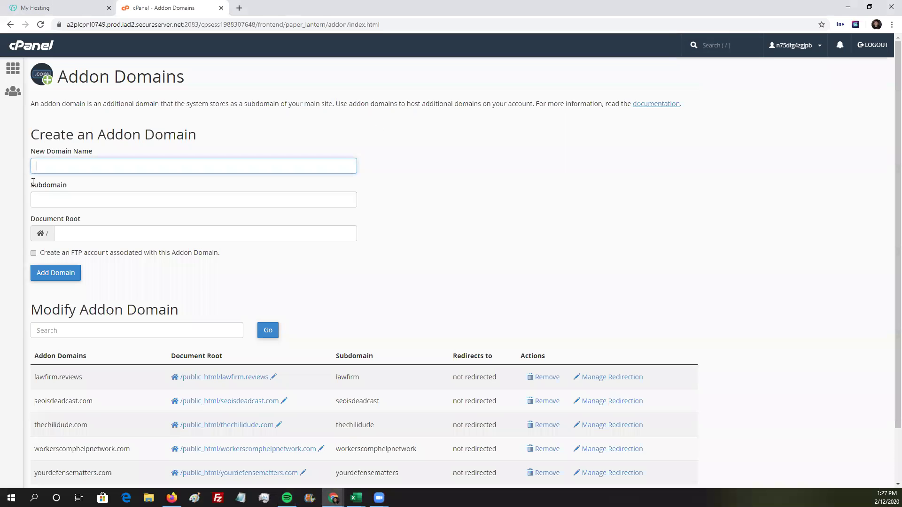
scroll(104, 376, "down", 1)
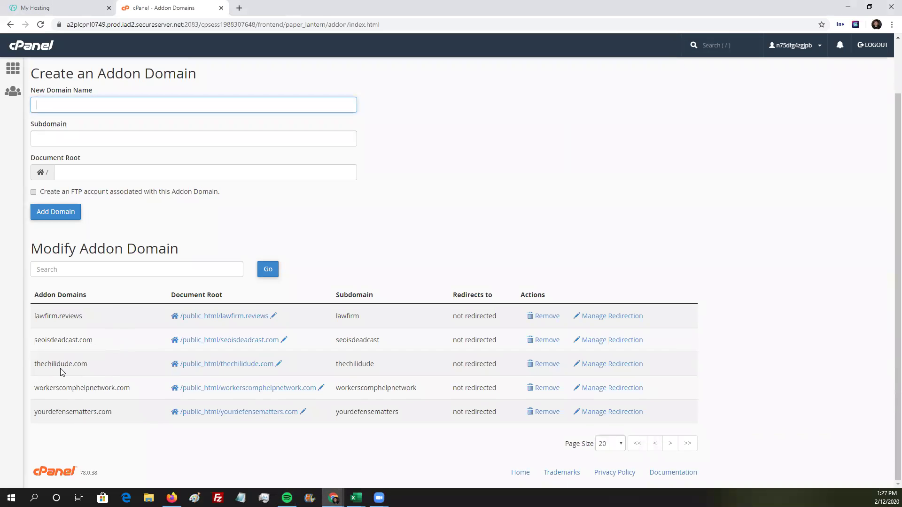
scroll(32, 53, "up", 1)
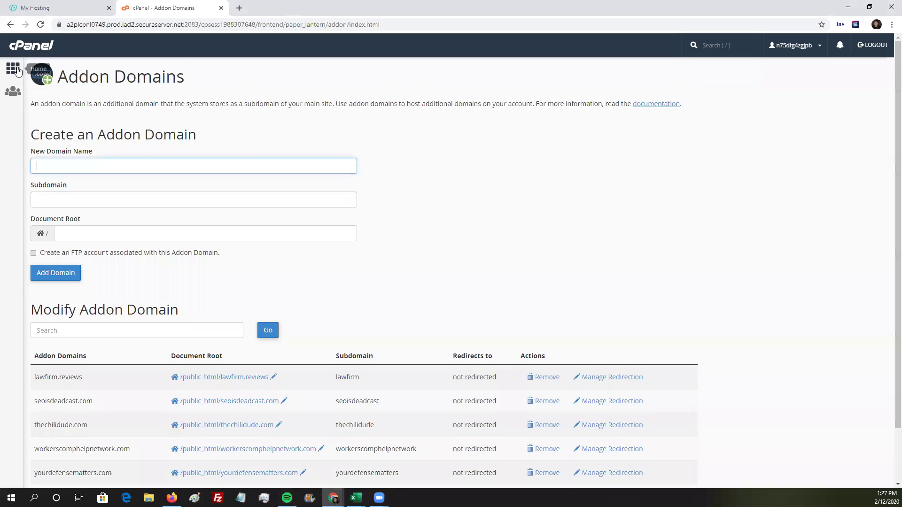
- Return to cPanel home and open WordPress under Featured Applications
left_click(32, 47)
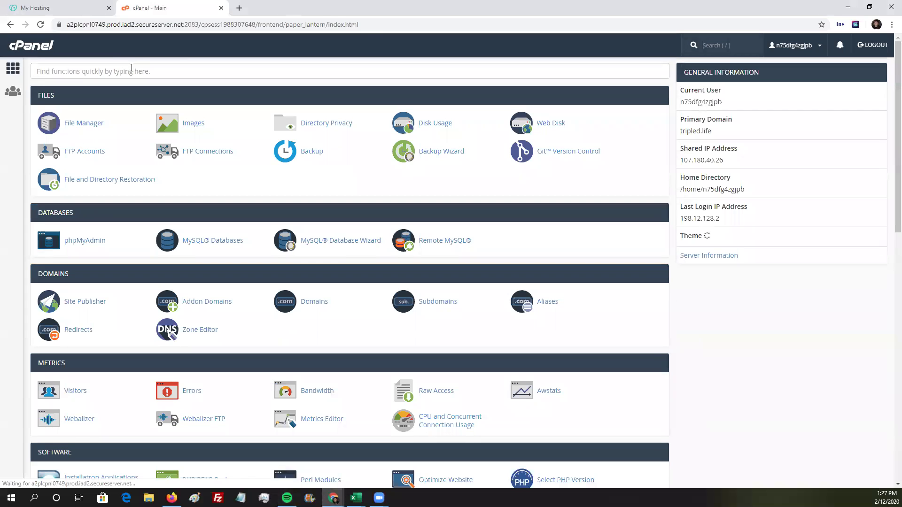
scroll(151, 143, "down", 6)
scroll(143, 277, "down", 6)
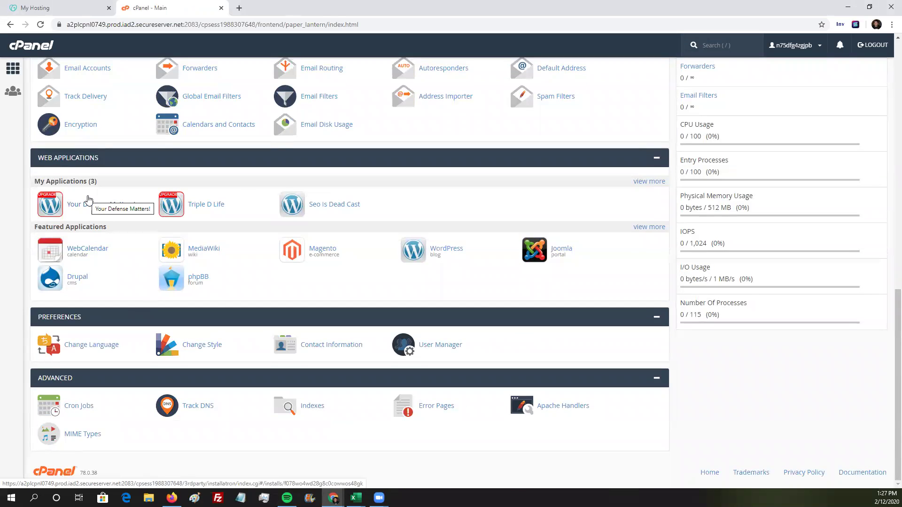
key("/")
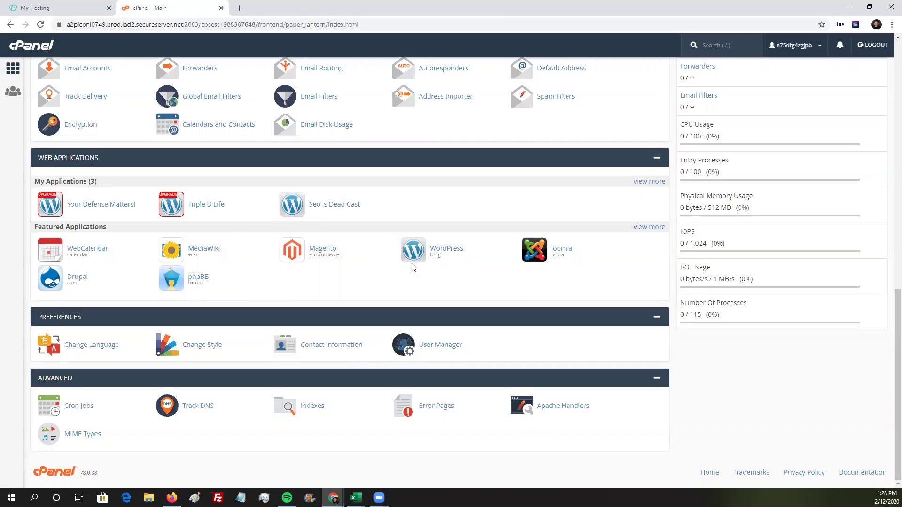
left_click(417, 262)
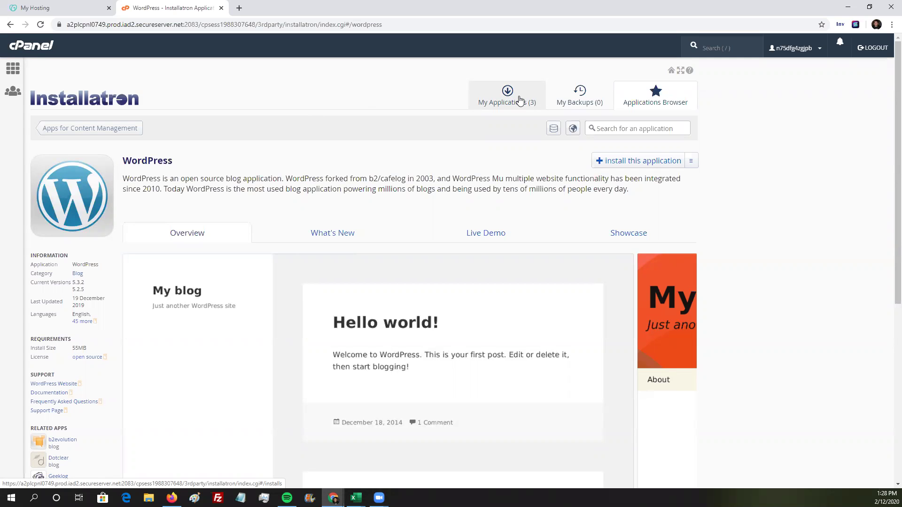
- Choose 'install this application' on the Installatron WordPress page to open the wizard
scroll(483, 125, "down", 6)
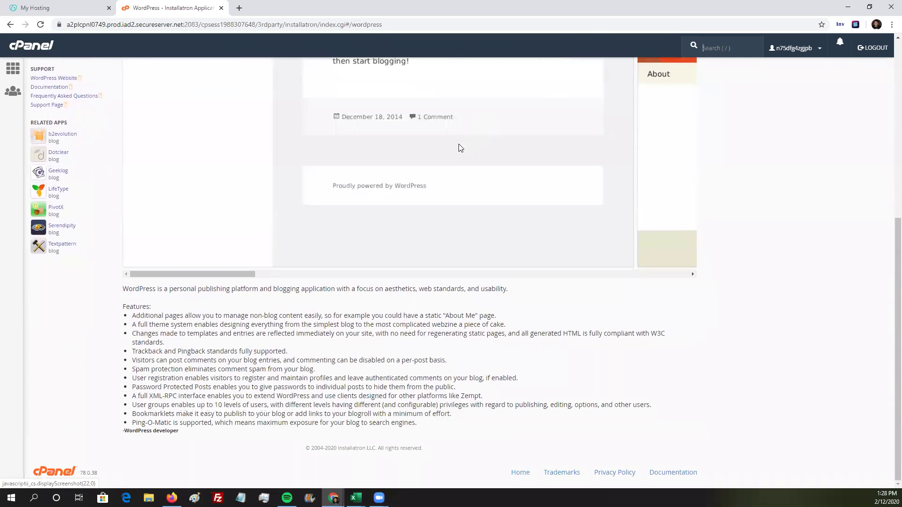
scroll(458, 147, "up", 6)
scroll(456, 147, "down", 5)
scroll(455, 147, "up", 5)
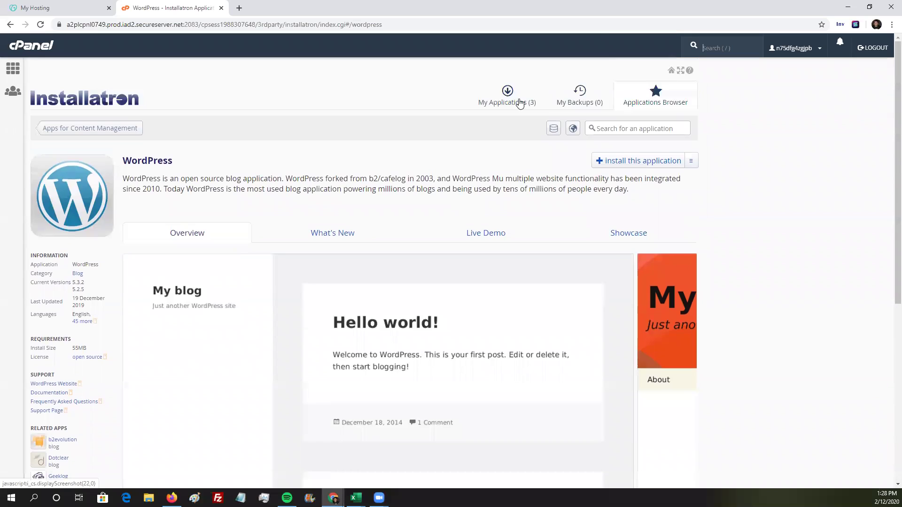
left_click(625, 162)
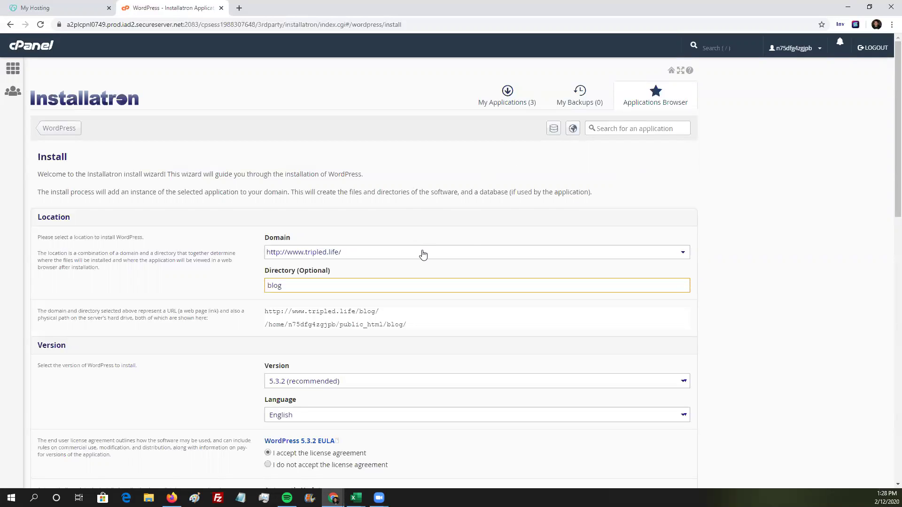
- Show the thechilidude.com entries in the install Domain list, then open a new browser tab
left_click(474, 254)
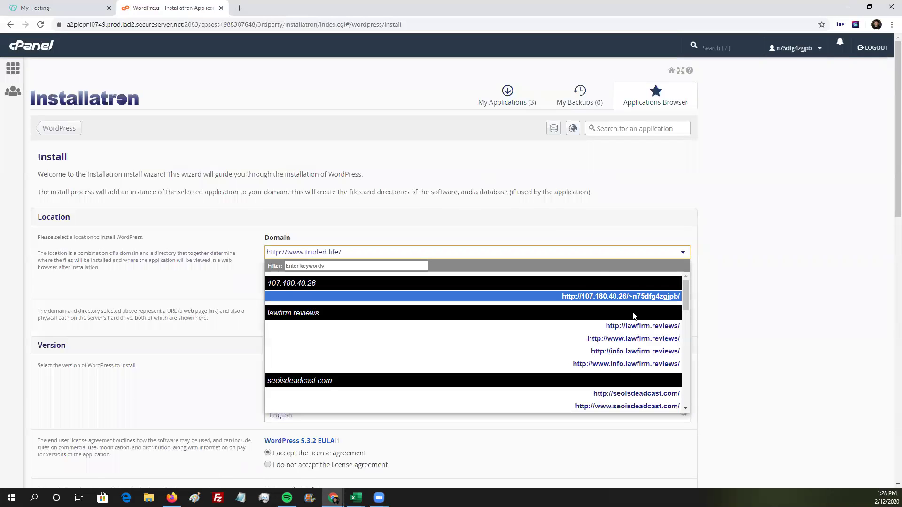
scroll(633, 316, "down", 3)
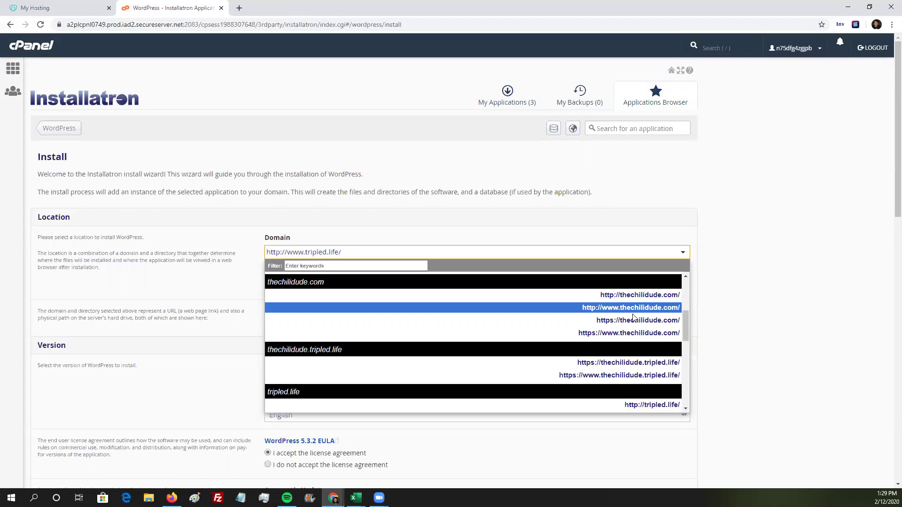
left_click(239, 9)
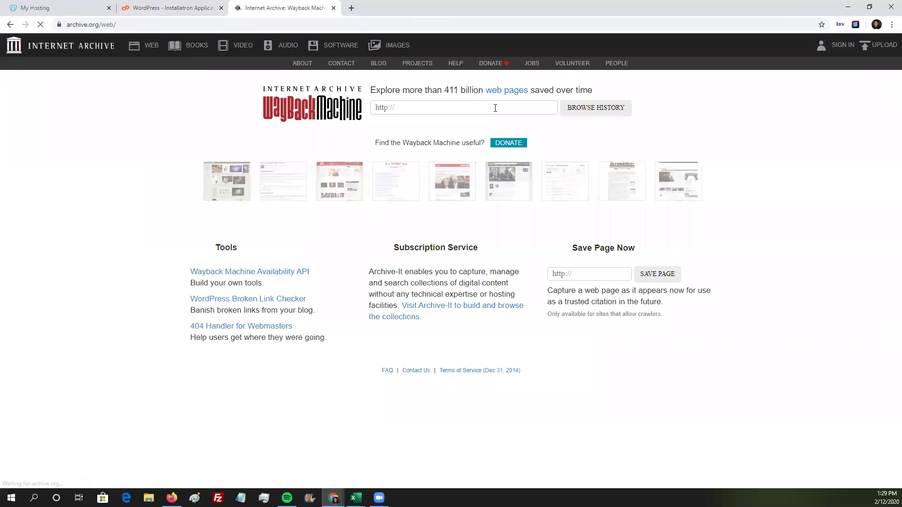
- Look up thechilidude.com in the Wayback Machine and open its February 13, 2003 snapshot
left_click(490, 109)
type("thech")
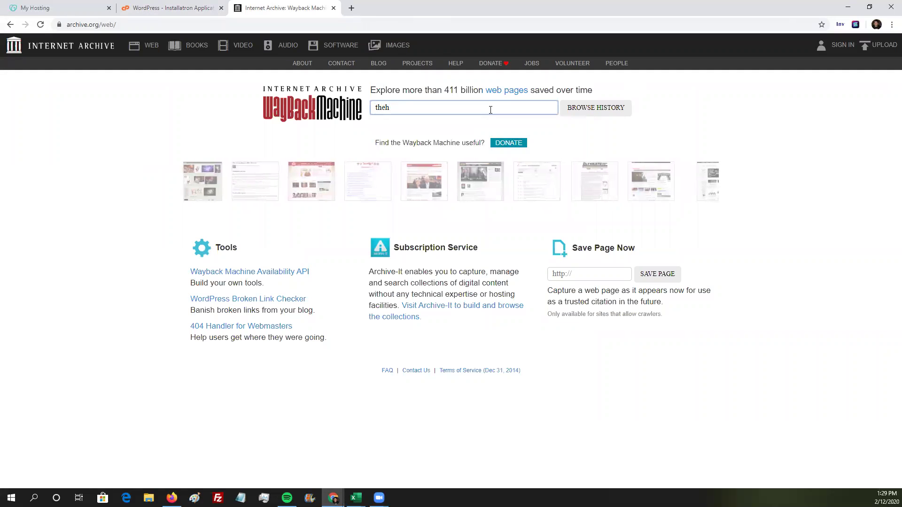
type("ilidude.")
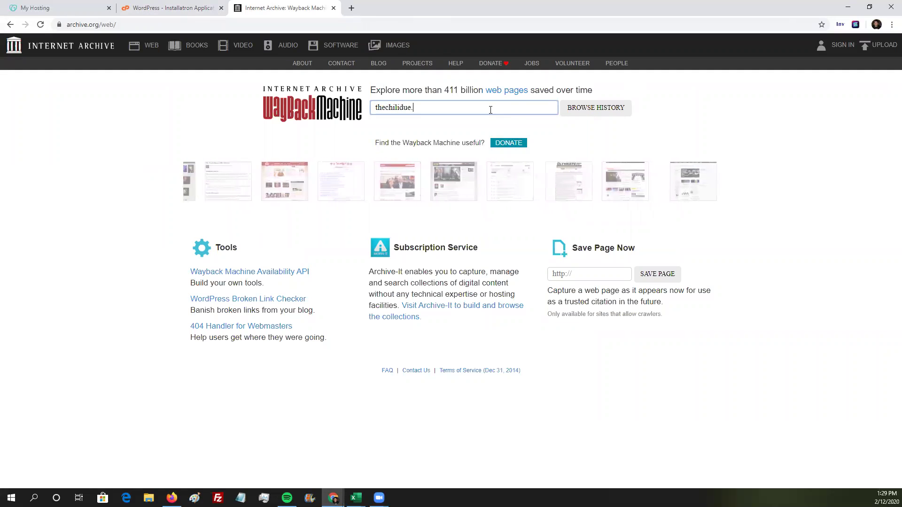
type("com")
key("Return")
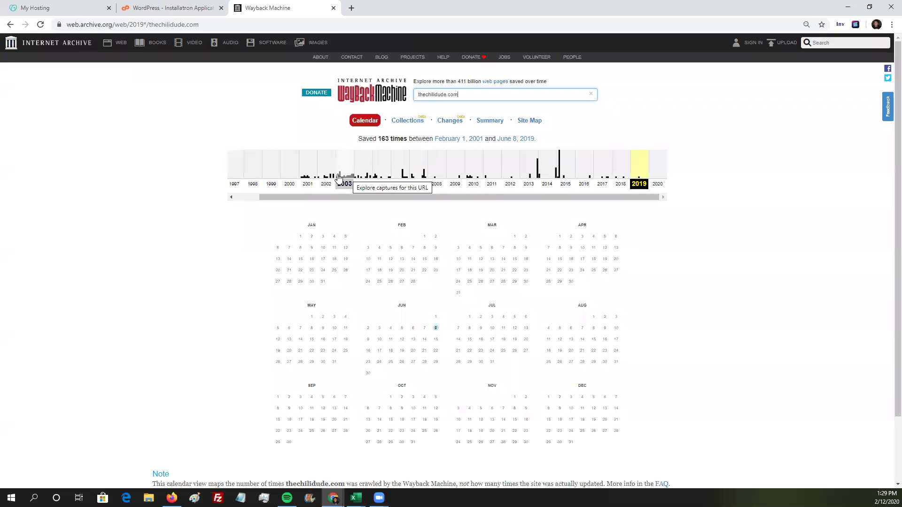
left_click(343, 176)
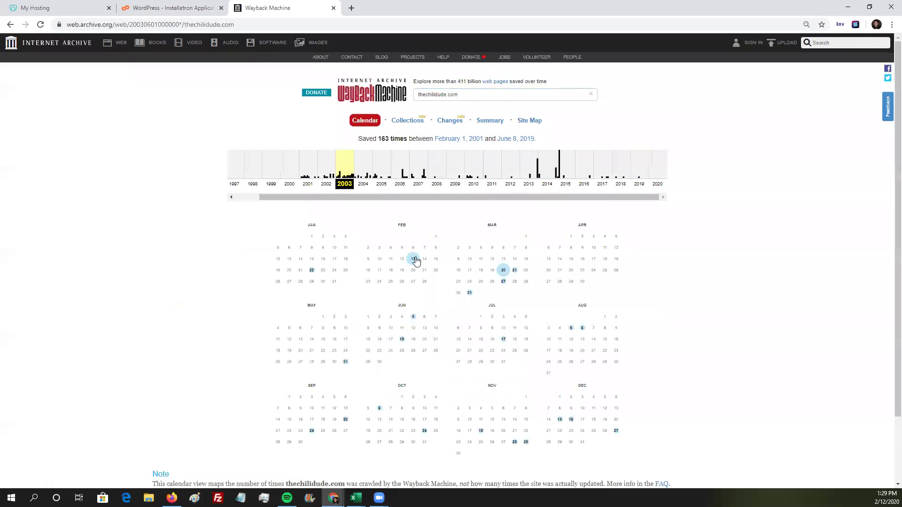
mouse_move(415, 260)
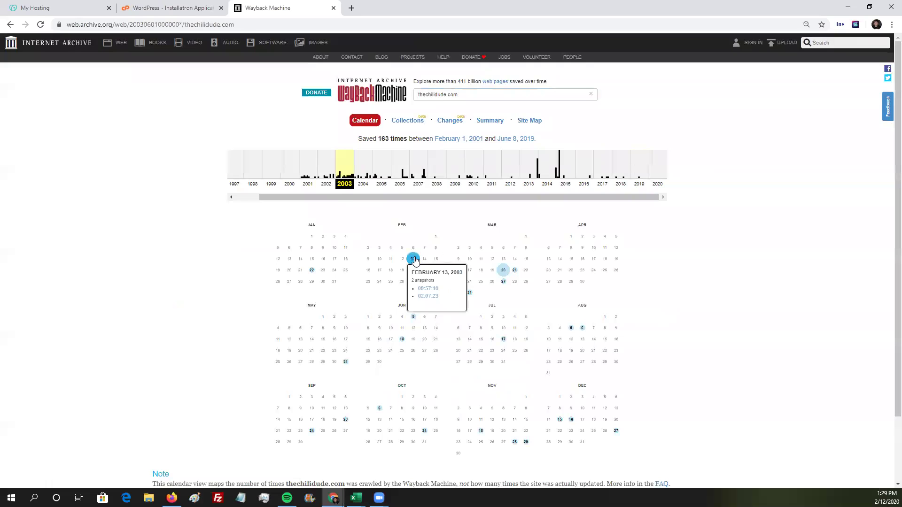
left_click(429, 290)
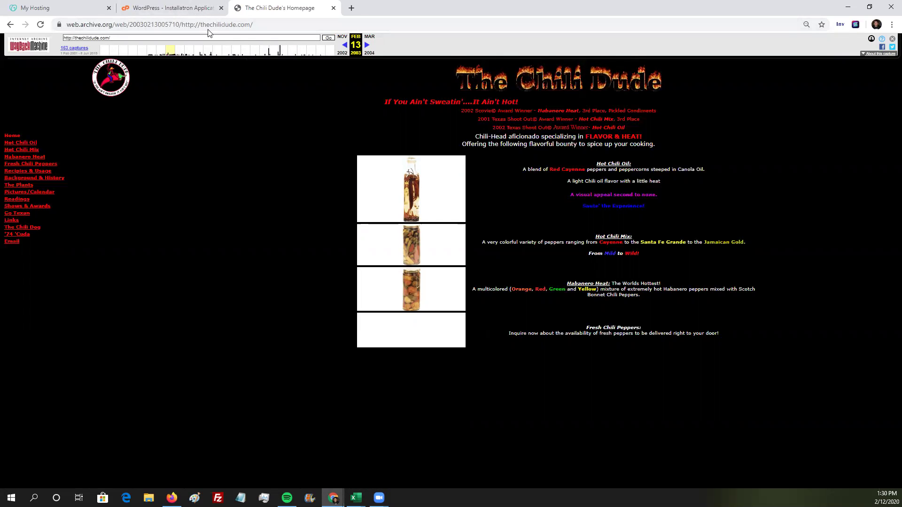
- Start saving the Chili Dude banner image, cancel it, and close the archived page
right_click(529, 77)
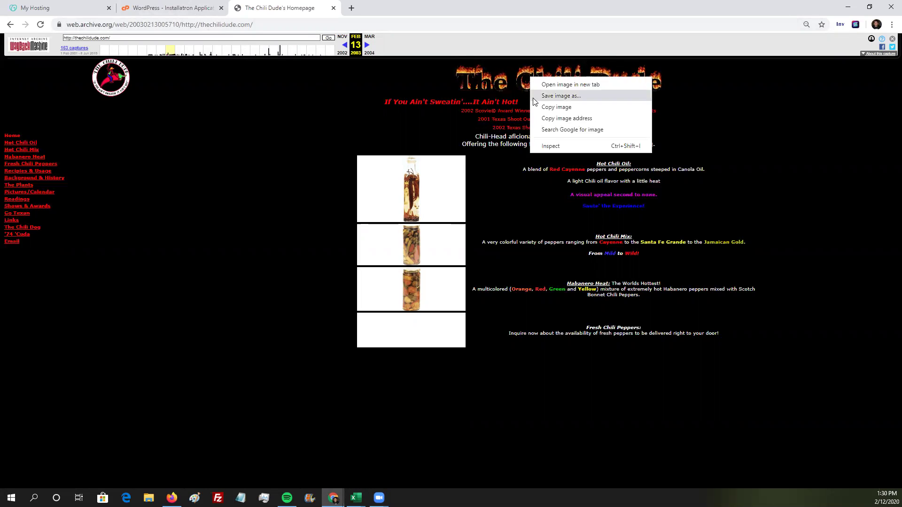
left_click(564, 96)
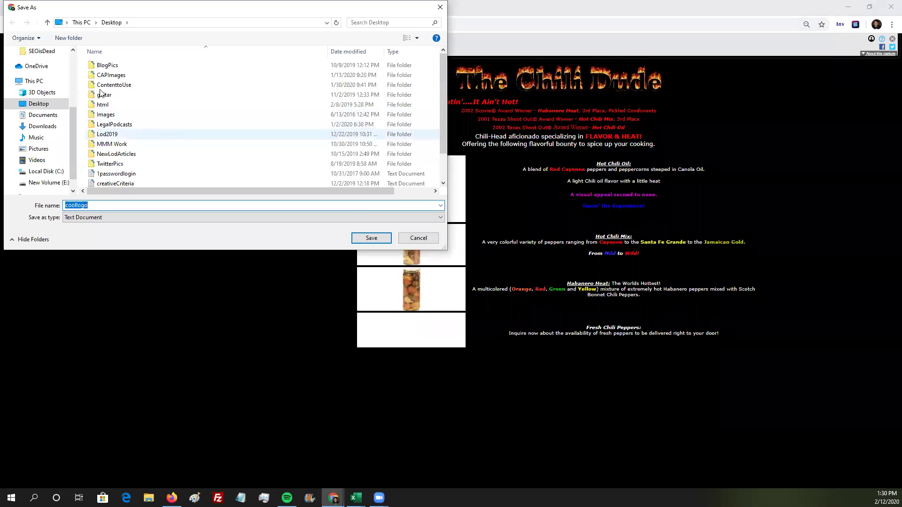
left_click(427, 241)
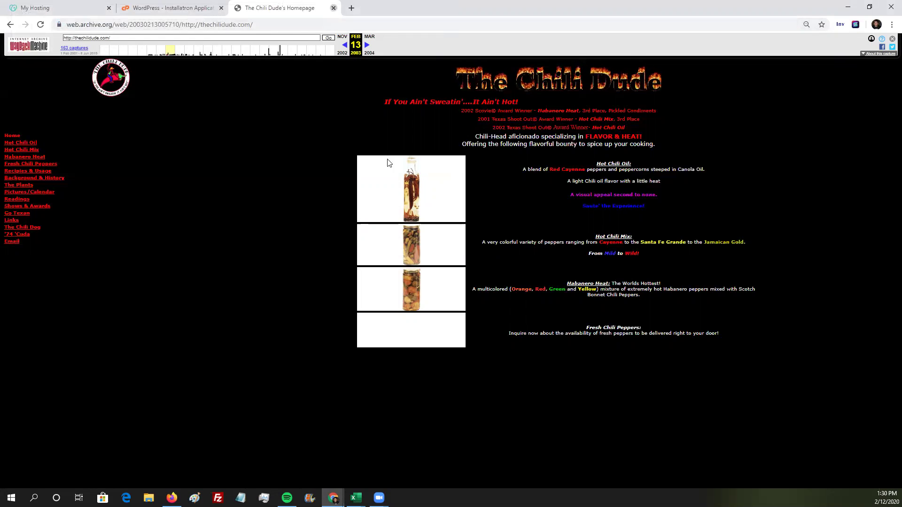
key("ctrl+w")
left_click(657, 294)
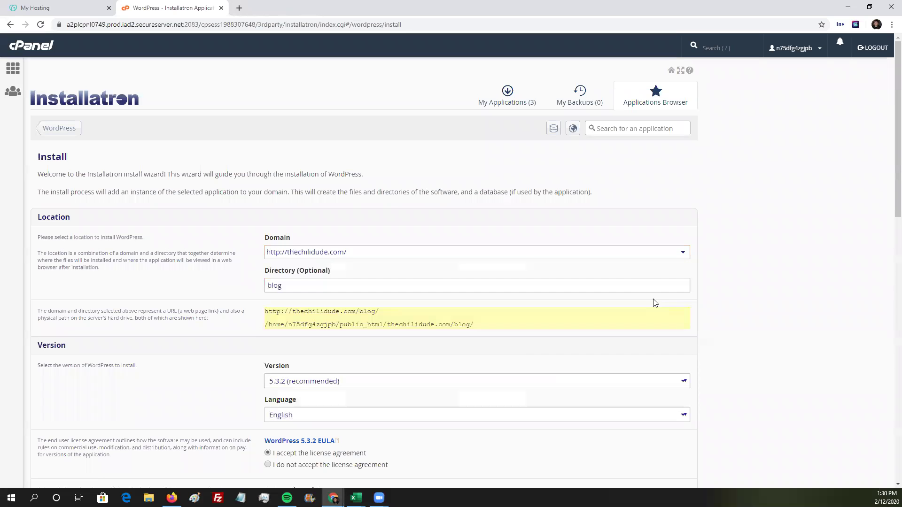
double_click(301, 282)
key("BackSpace")
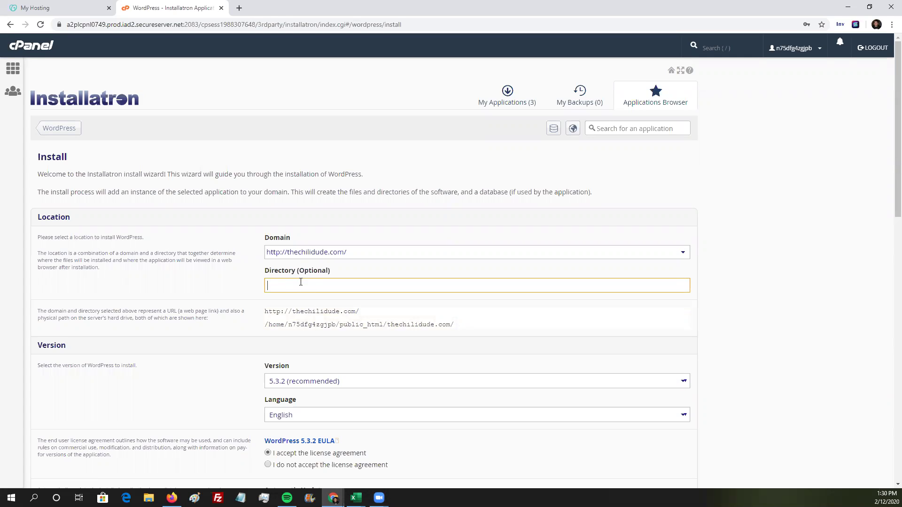
- Set WordPress plugins and themes to update automatically as new versions become available
scroll(343, 252, "down", 1)
scroll(343, 251, "down", 1)
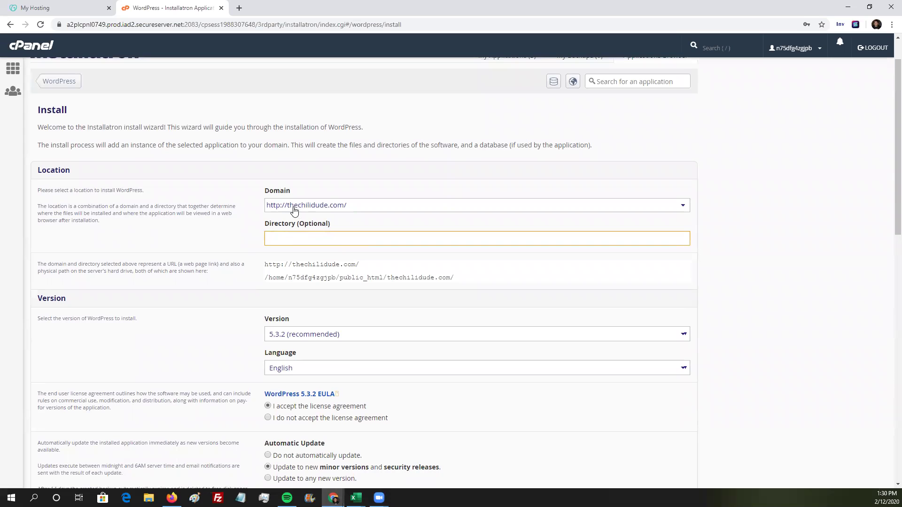
scroll(271, 217, "down", 2)
scroll(271, 217, "down", 2)
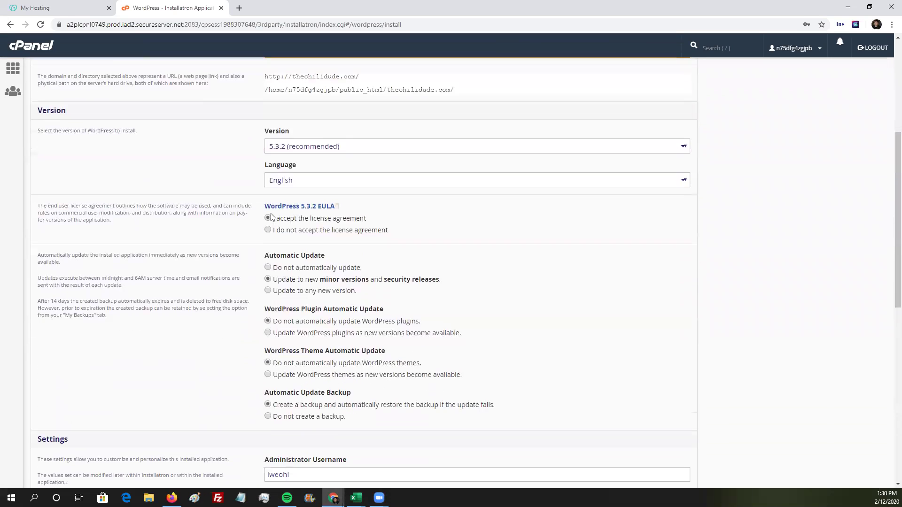
left_click(268, 333)
scroll(341, 342, "down", 4)
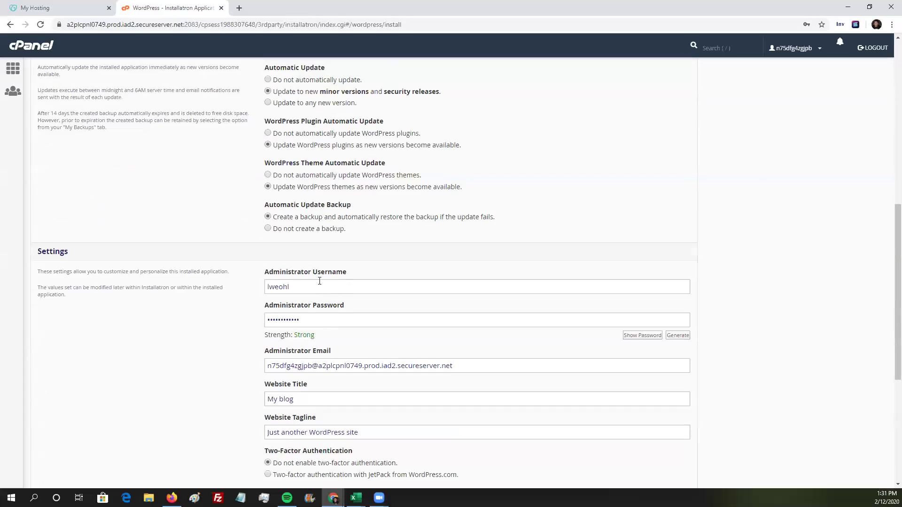
- Replace the administrator username and generate a new administrator password
double_click(320, 280)
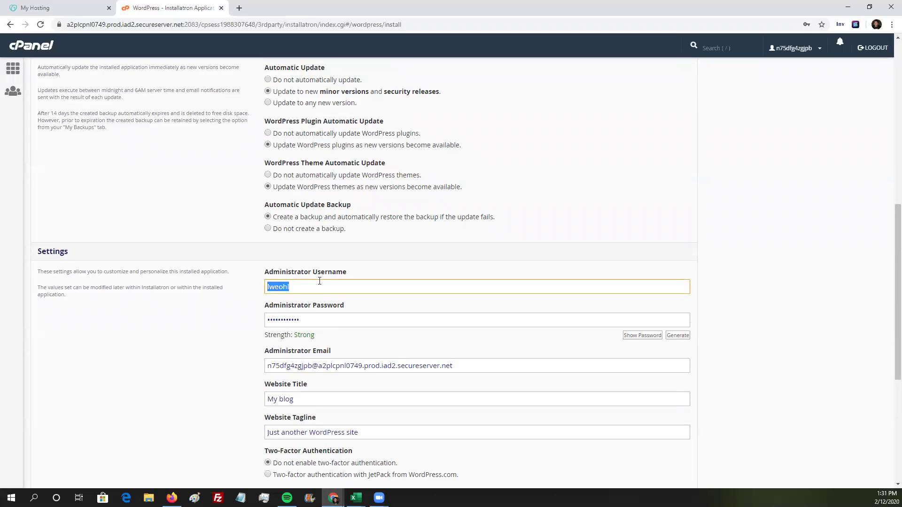
type("Chris")
key("BackSpace")
key("BackSpace")
key("BackSpace")
type("iliDude")
double_click(319, 280)
left_click(240, 498)
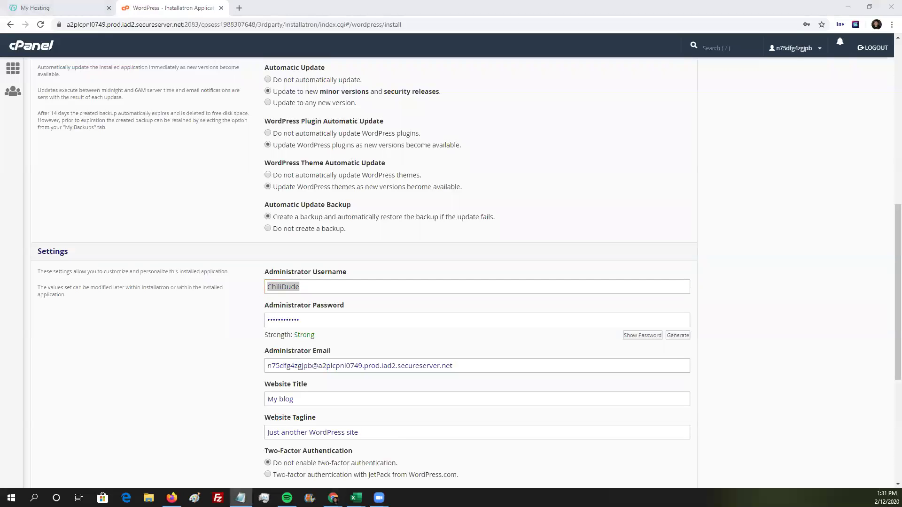
left_click(648, 336)
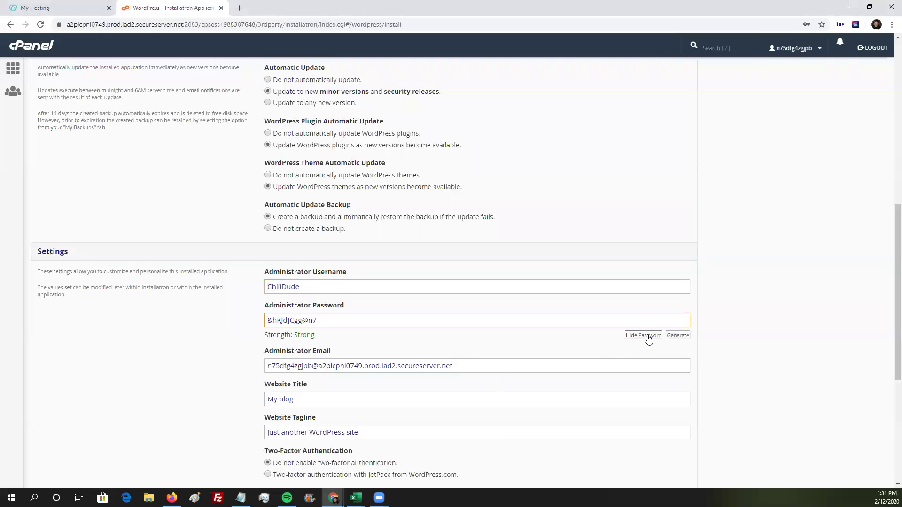
left_click(676, 335)
left_click(657, 336)
left_click(678, 339)
key("ctrl+a")
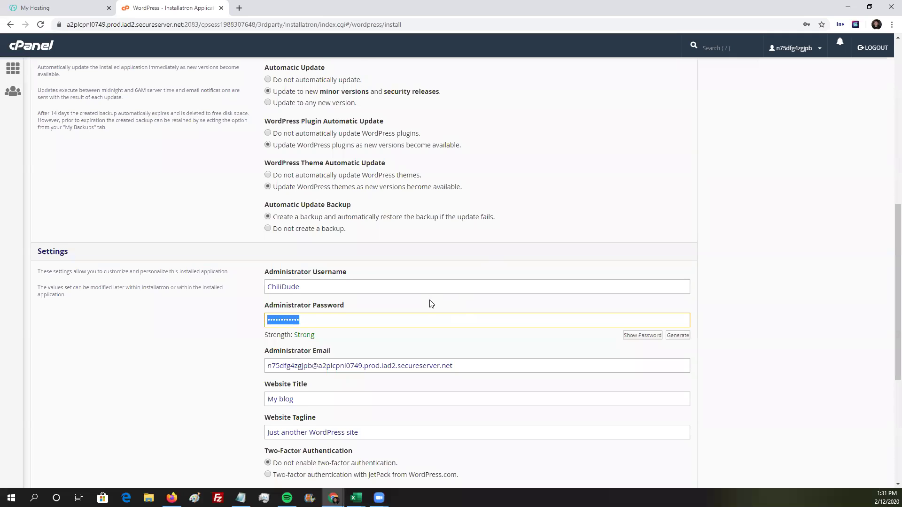
- Title the site 'The Chili Dude' with tagline 'Guys, I'm Talking About CHILI + HOT SAUCE'
scroll(475, 323, "down", 1)
left_click(475, 323)
key("ctrl+a")
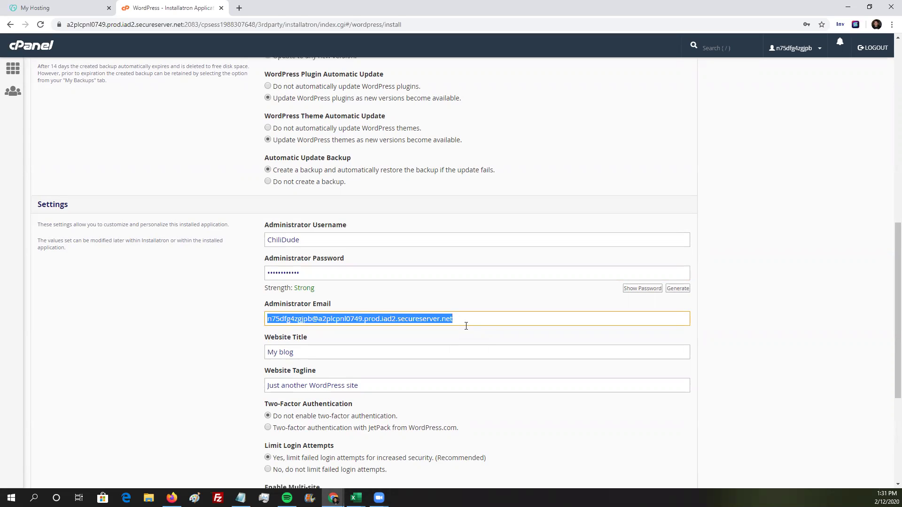
key("Tab")
type("The Chi")
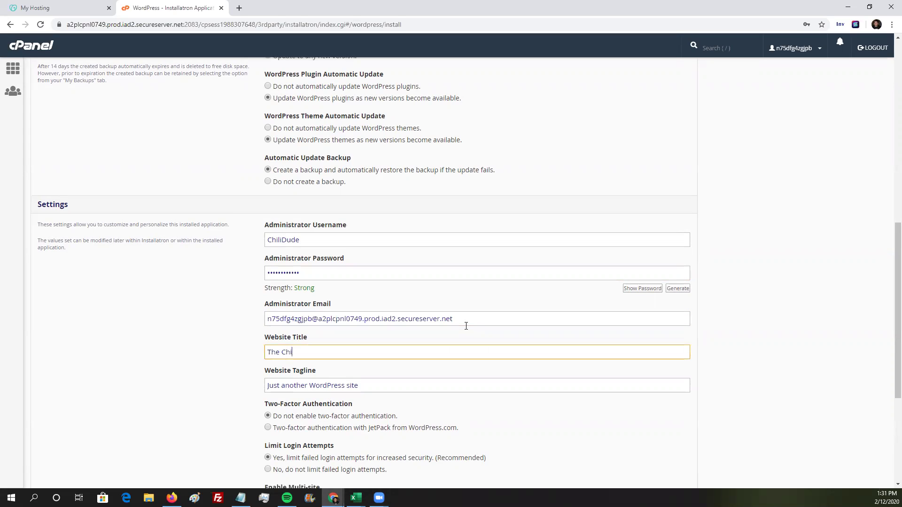
type("li Dude")
key("Tab")
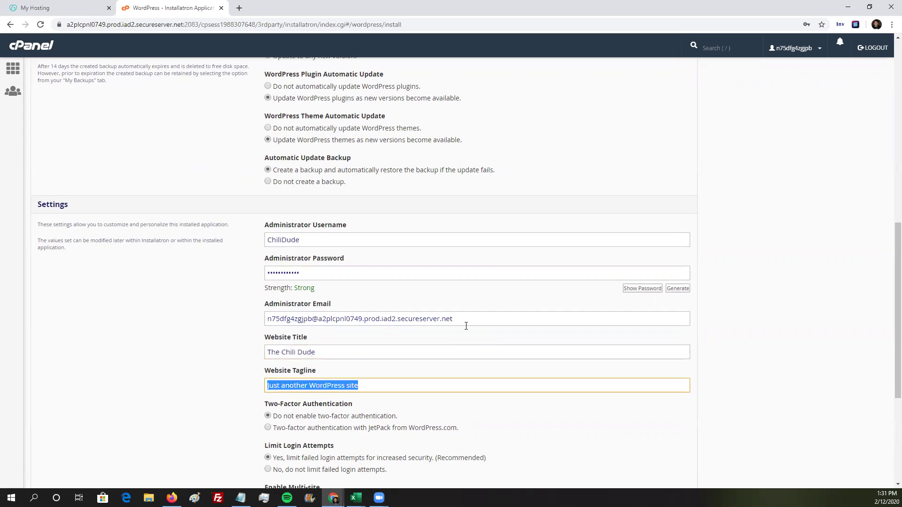
type("Guys, I'm Takl")
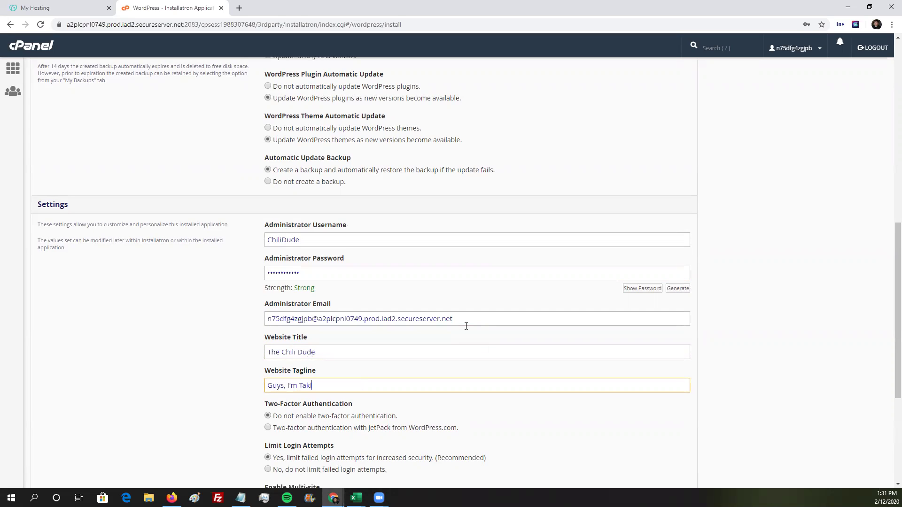
key("BackSpace")
key("BackSpace")
type("lking About CHILI + HOT SAC")
key("BackSpace")
type("UCE")
- Start the WordPress installation from the bottom of the form
scroll(458, 312, "down", 2)
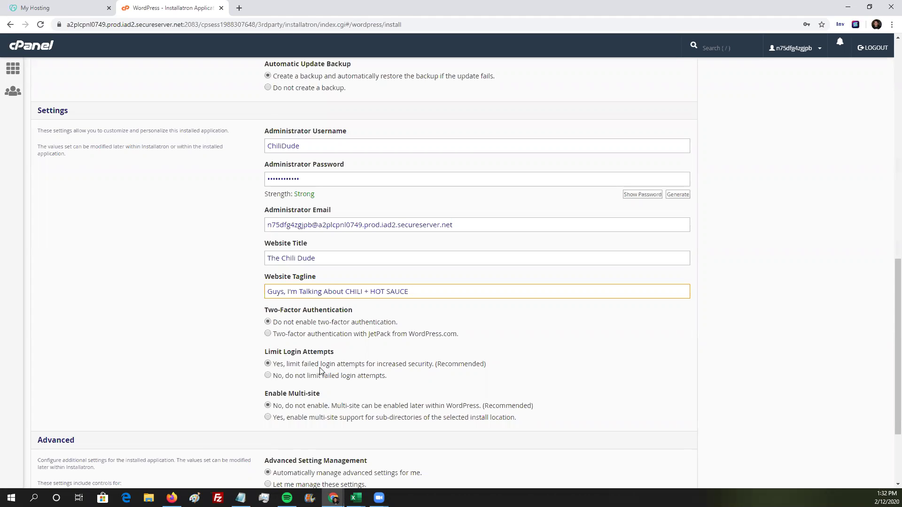
scroll(320, 371, "down", 1)
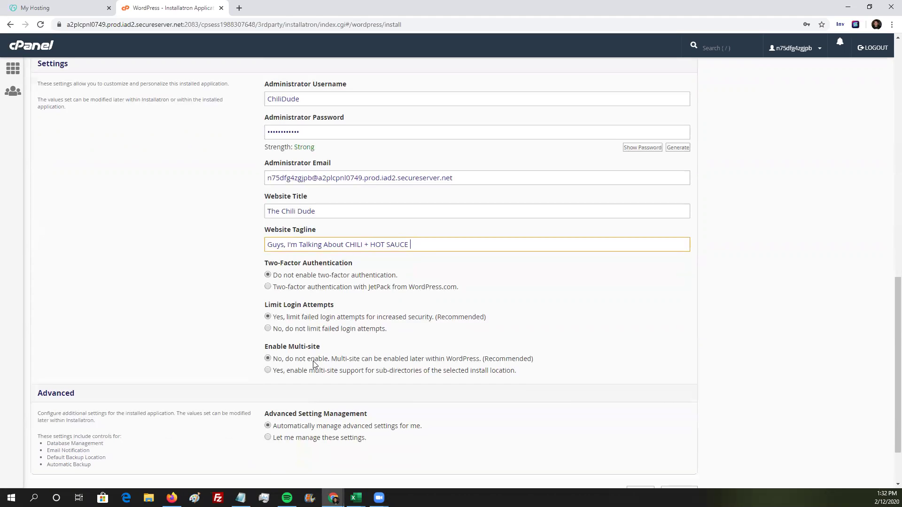
scroll(326, 351, "down", 2)
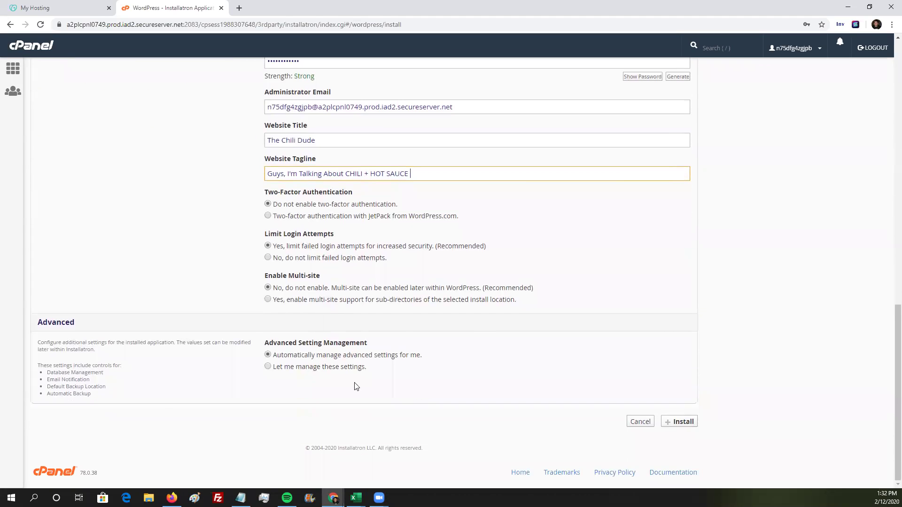
left_click(684, 422)
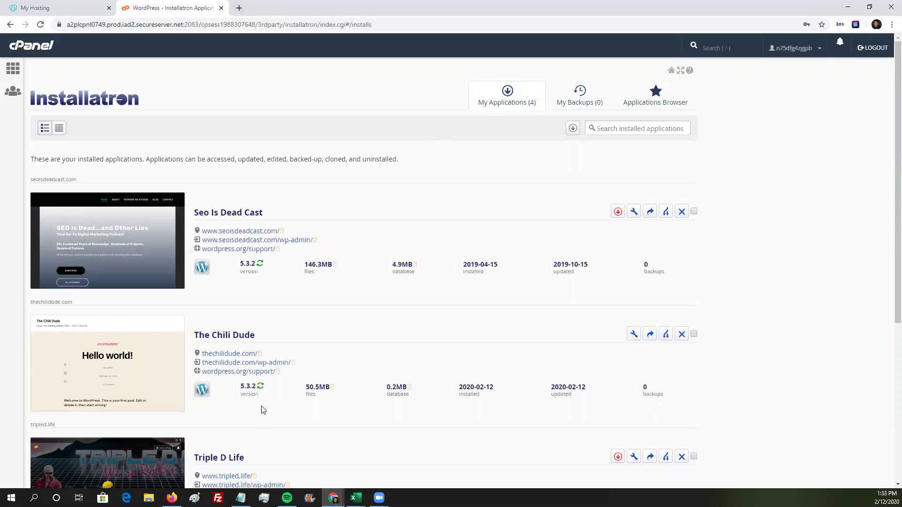
- Open the thechilidude.com link under The Chili Dude in a new tab
left_click(256, 355)
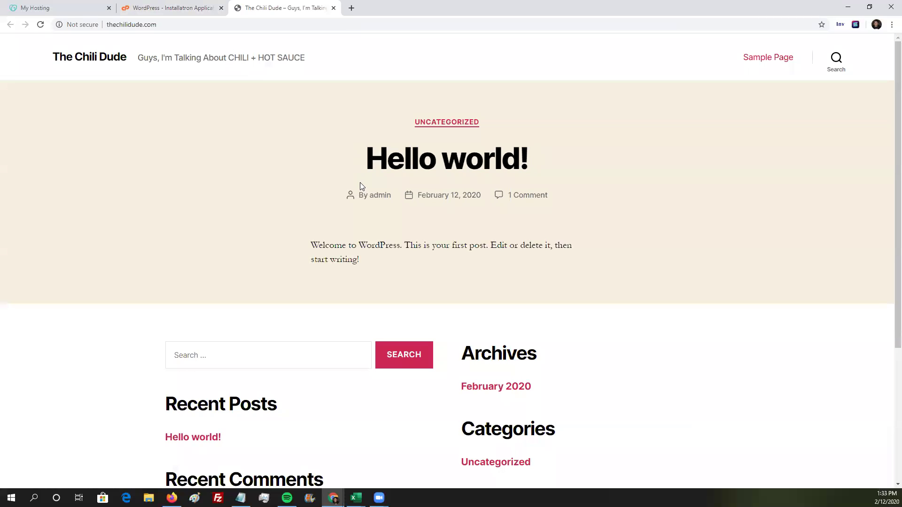
scroll(359, 182, "down", 1)
scroll(360, 179, "up", 1)
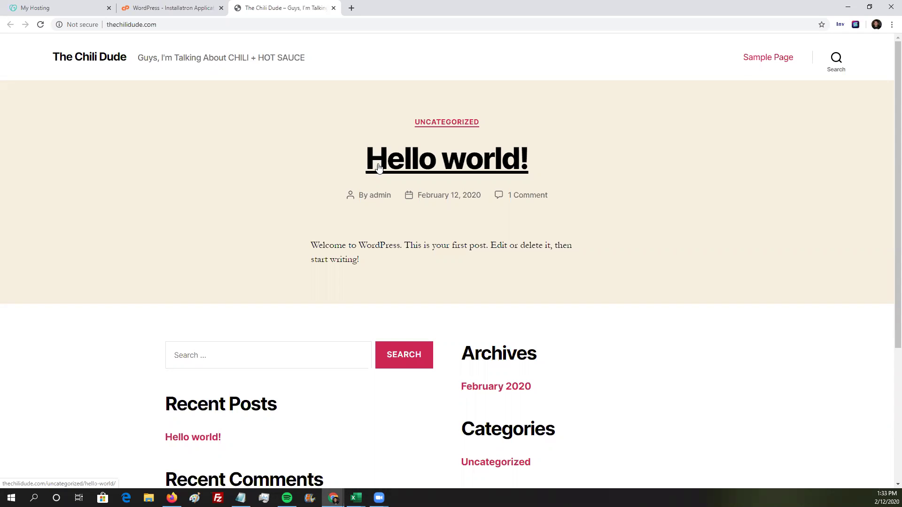
scroll(374, 163, "down", 4)
scroll(374, 163, "up", 4)
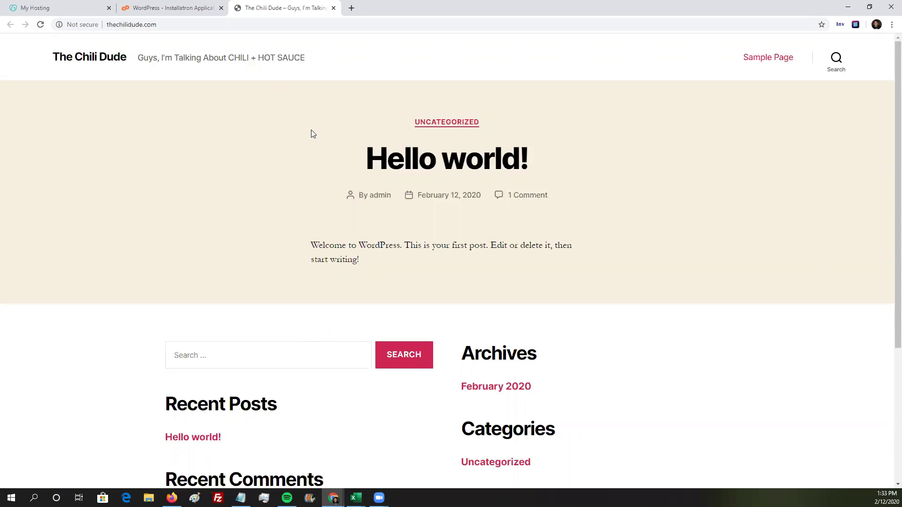
scroll(312, 132, "down", 4)
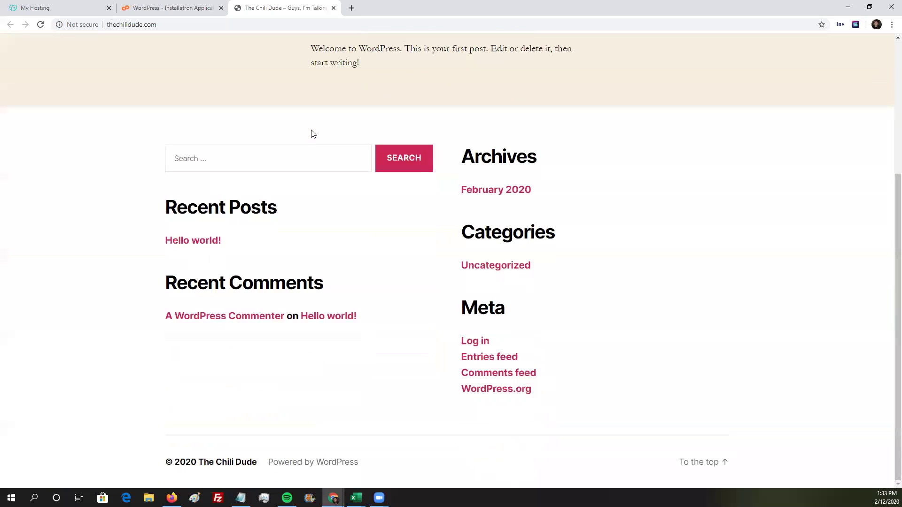
scroll(311, 131, "up", 4)
scroll(307, 133, "down", 4)
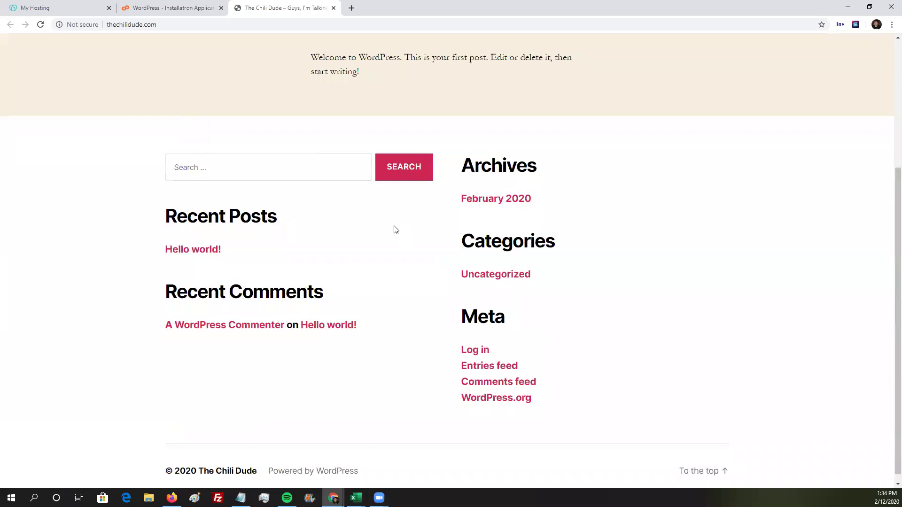
scroll(393, 229, "up", 4)
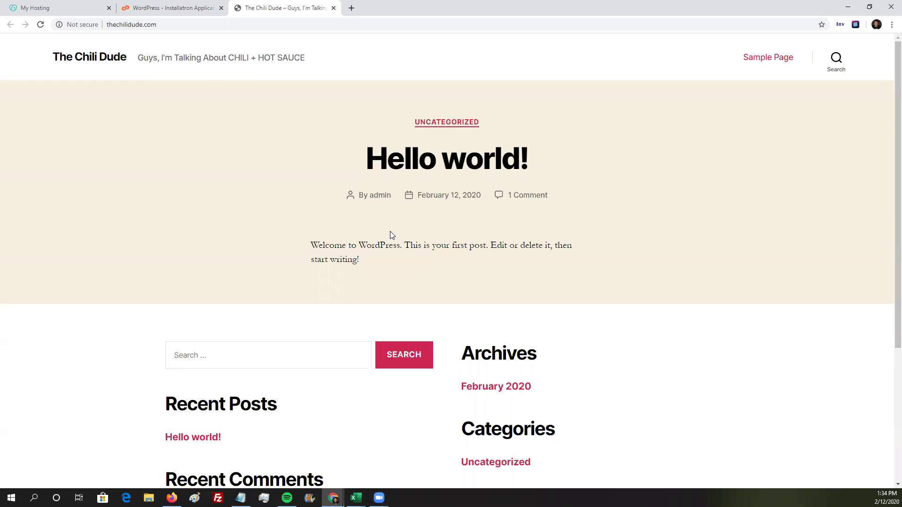
scroll(453, 170, "down", 3)
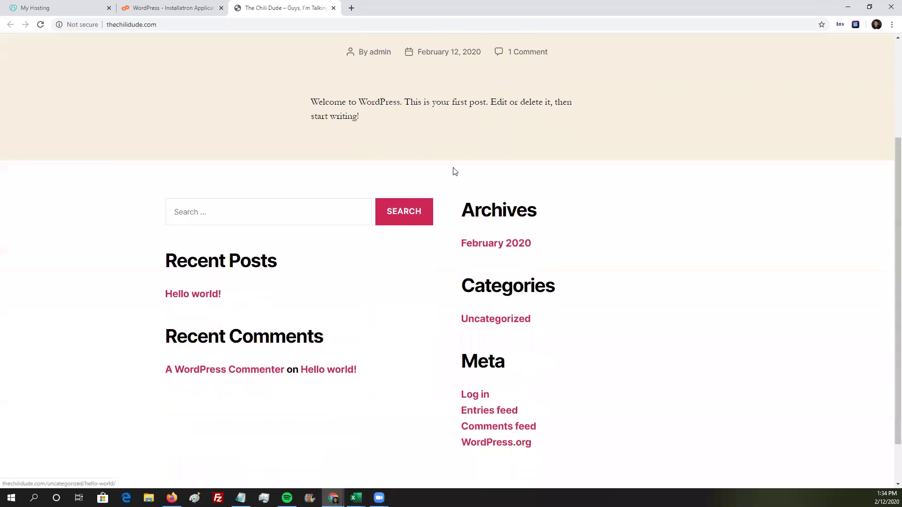
scroll(455, 171, "down", 1)
scroll(455, 171, "up", 4)
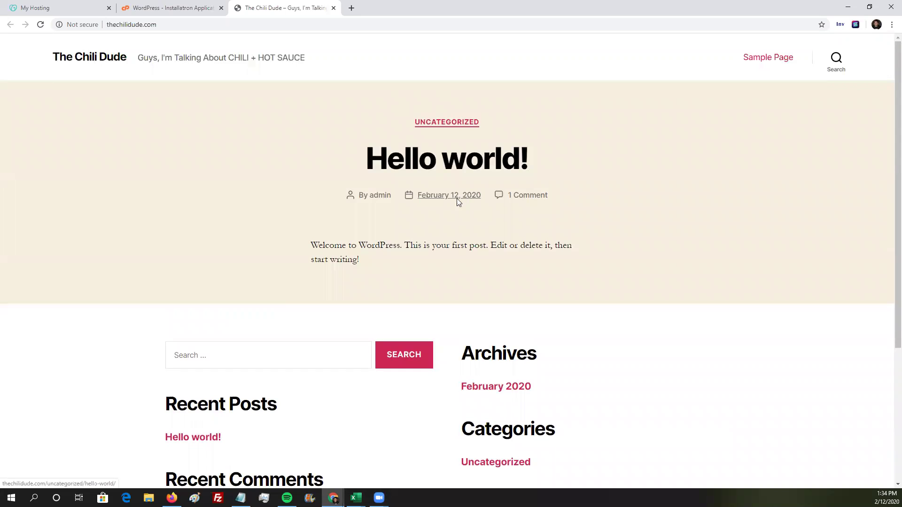
- Log in at /wp-admin with the admin username and pasted password, then decline the Quick Start Wizard
left_click(214, 25)
left_click(214, 26)
type("/wp-admin")
key("Return")
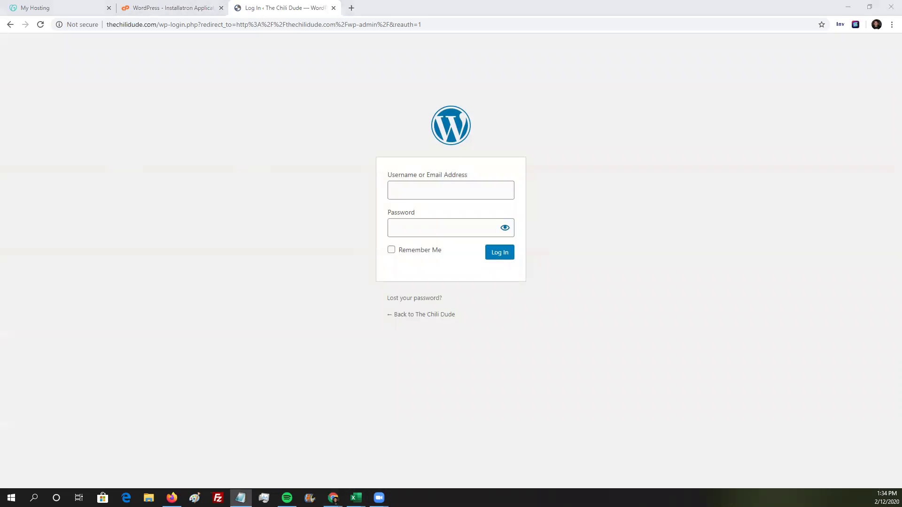
left_click(471, 191)
type("ChiliDude")
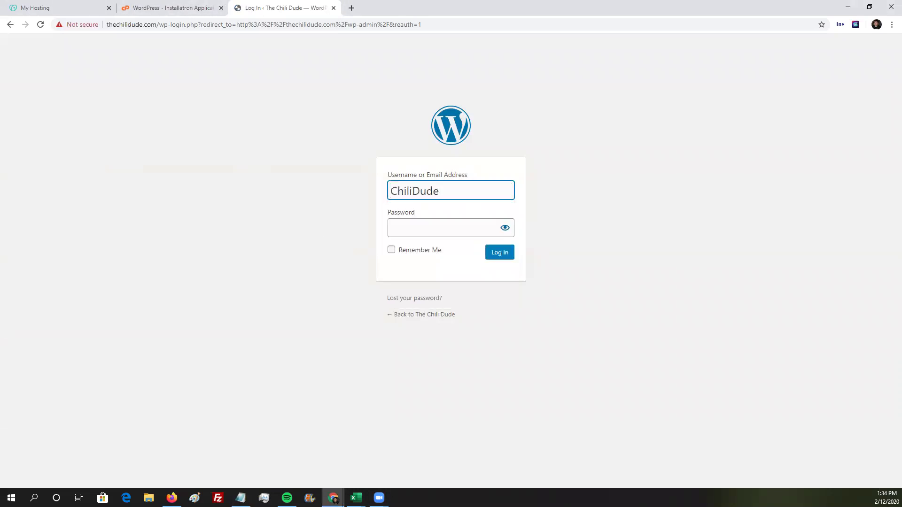
key("Tab")
key("ctrl+v")
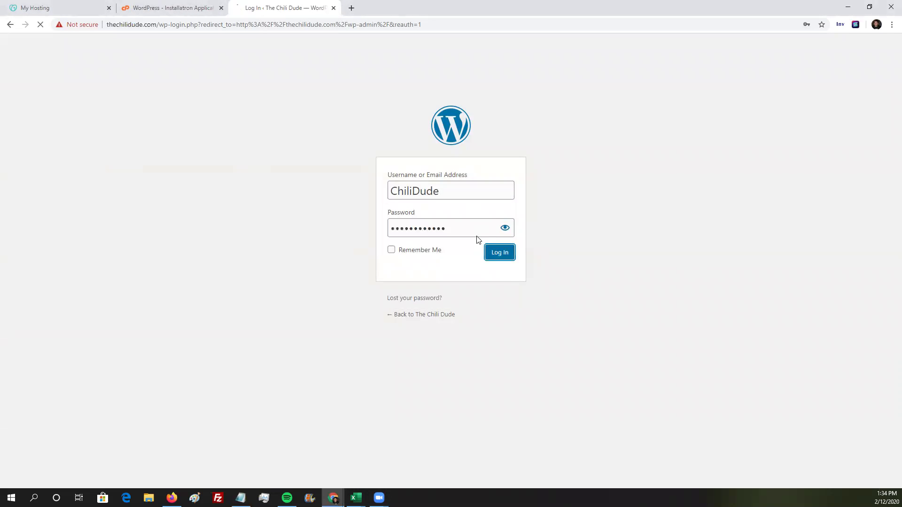
left_click(499, 252)
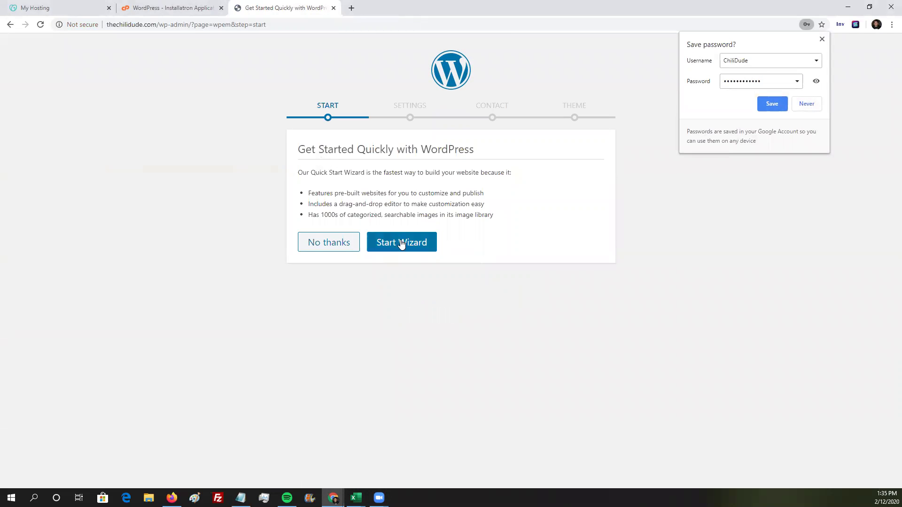
left_click(347, 243)
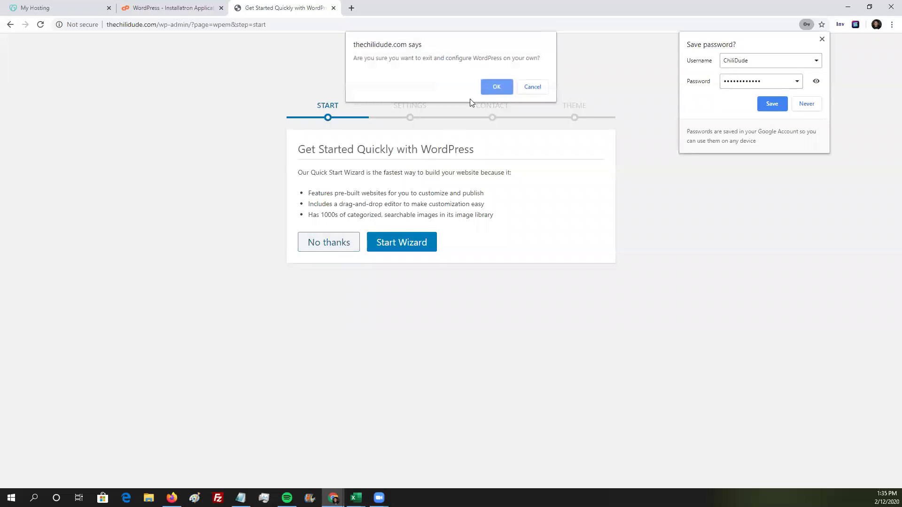
left_click(495, 89)
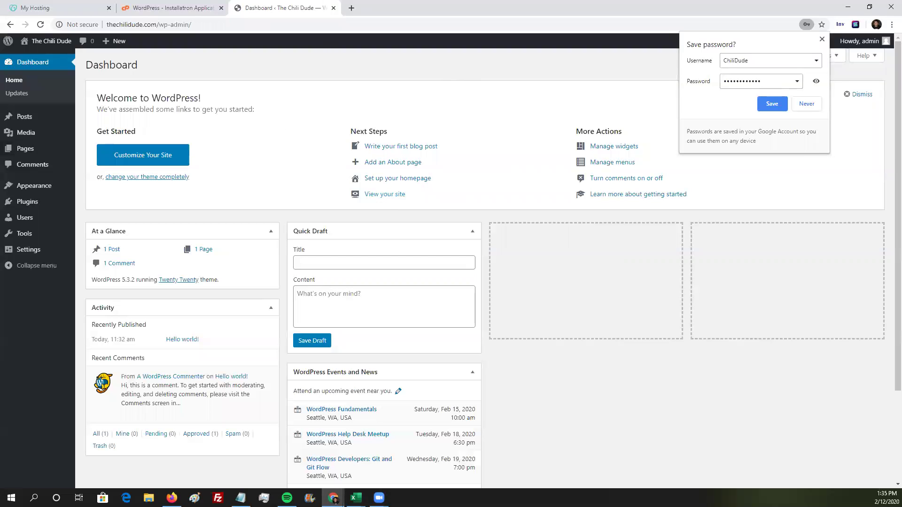
- Save the permalink structure as Post name, then bring up General Settings
mouse_move(54, 258)
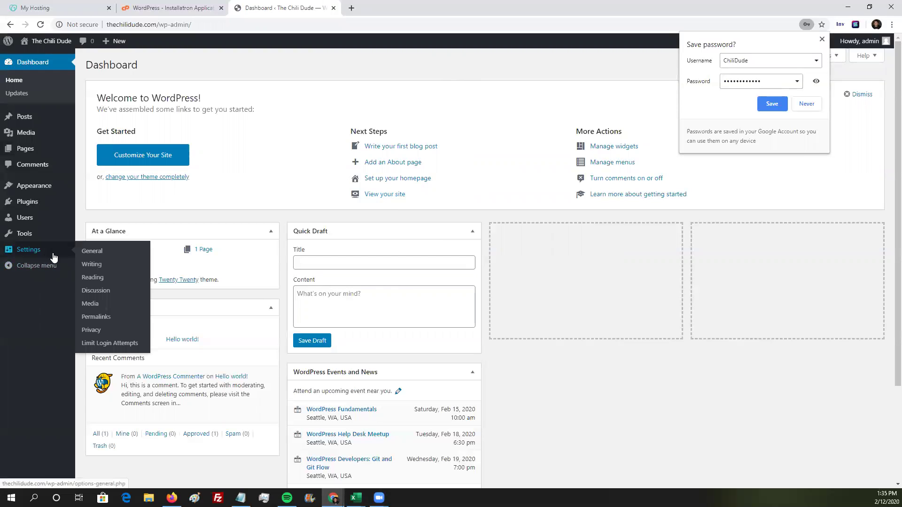
left_click(96, 317)
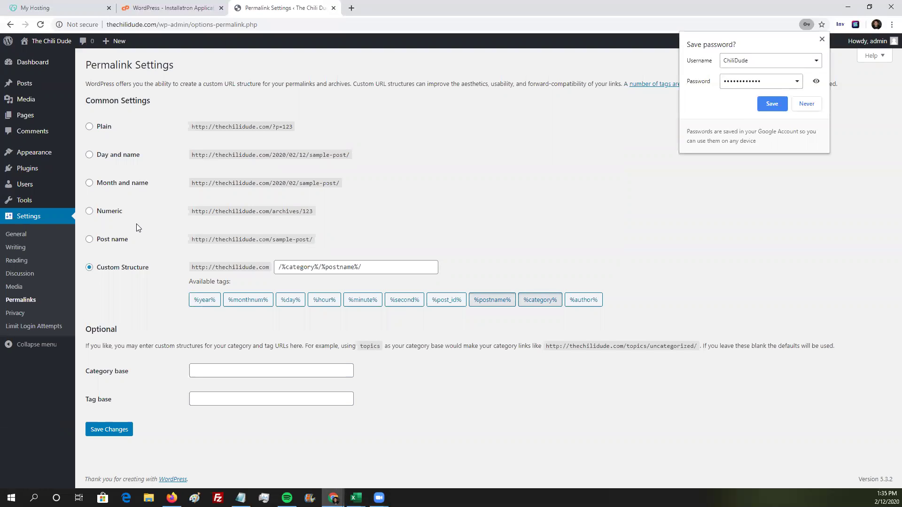
left_click(115, 239)
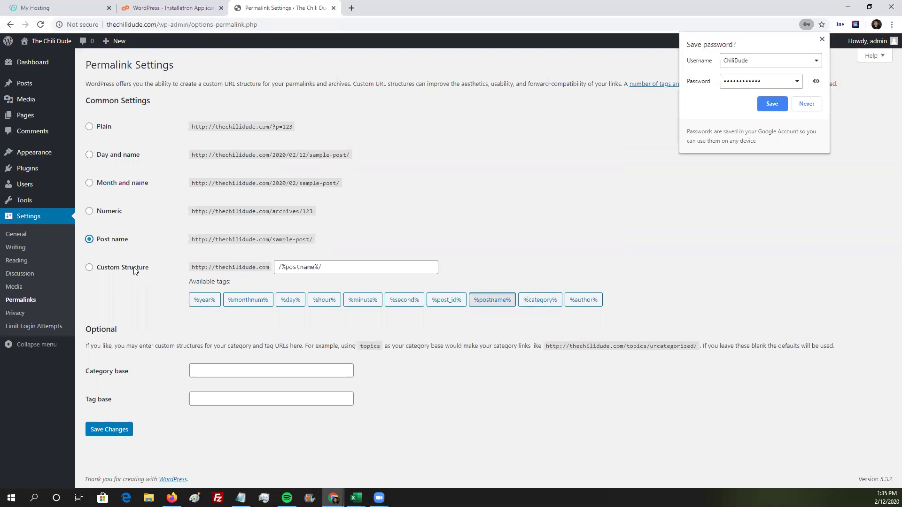
left_click(115, 431)
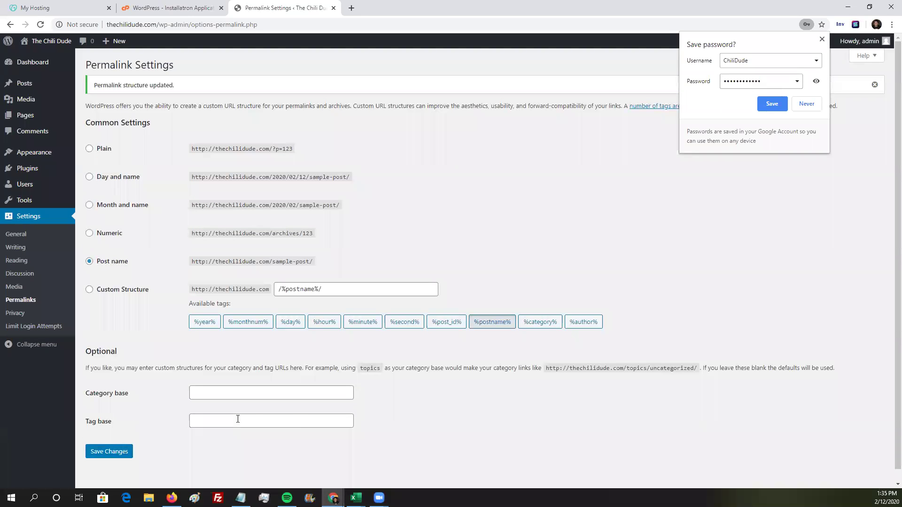
left_click(19, 236)
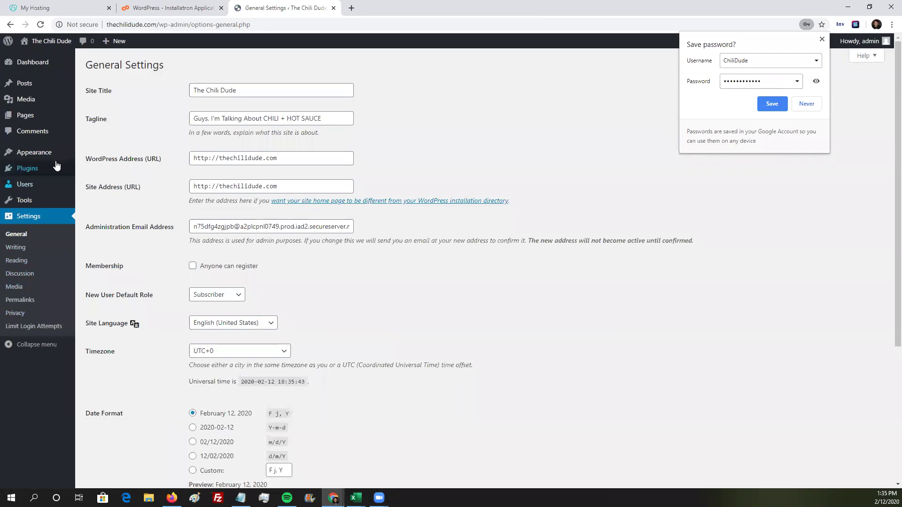
mouse_move(47, 154)
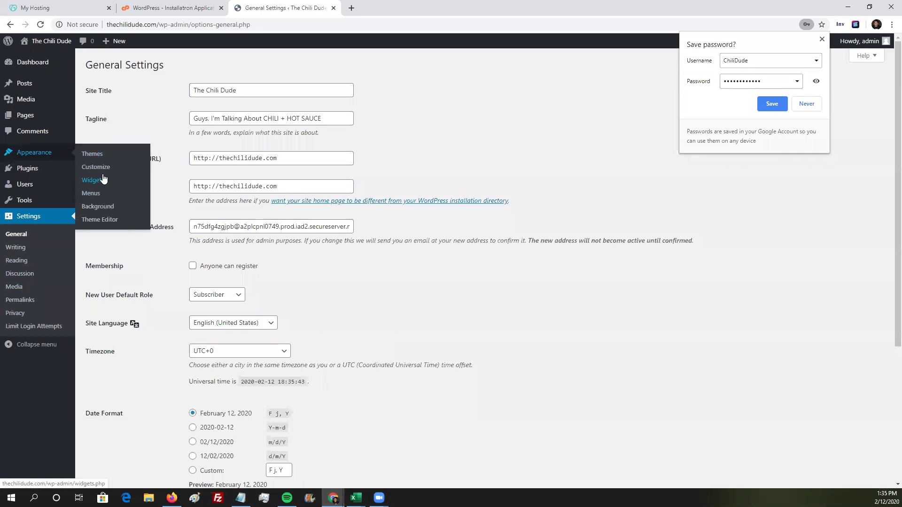
- Bulk-delete the Hello Dolly and Akismet Anti-Spam plugins
left_click(38, 170)
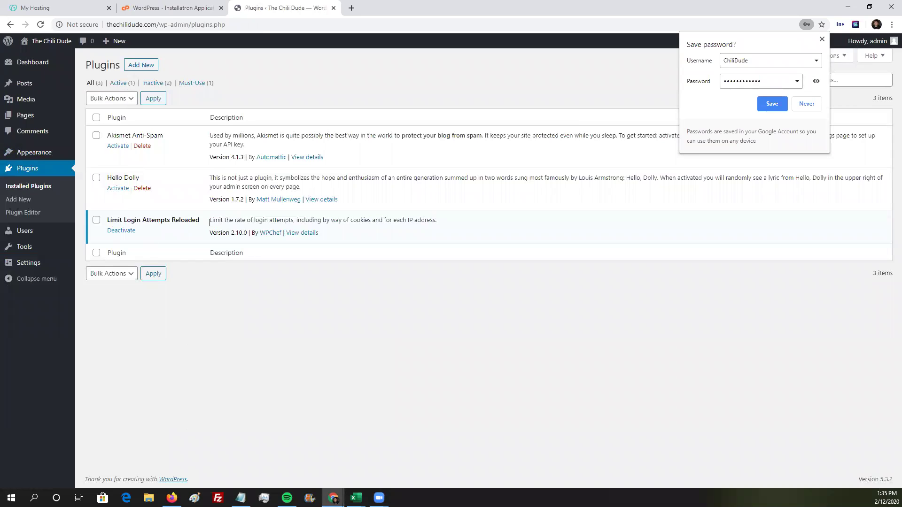
left_click(96, 177)
left_click(96, 136)
left_click(108, 97)
left_click(120, 148)
left_click(155, 99)
left_click(486, 86)
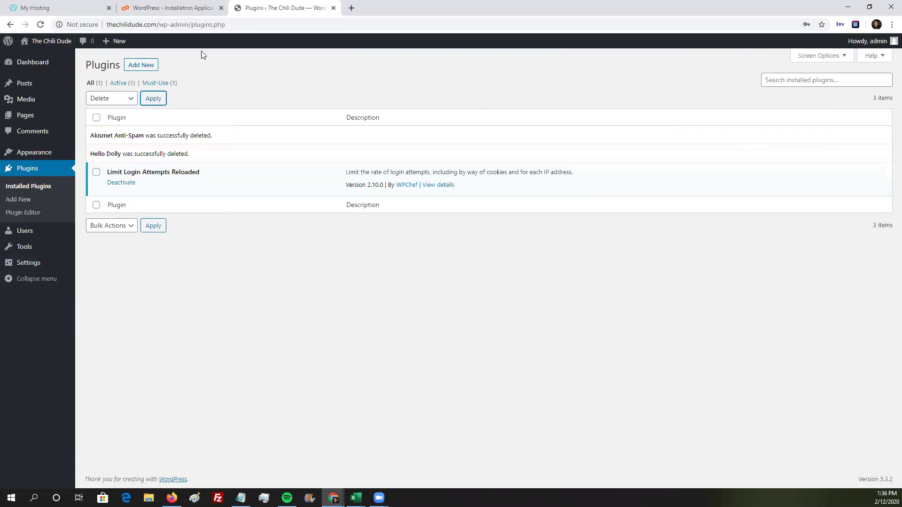
- Search for and install the All in One SEO Pack plugin
left_click(136, 65)
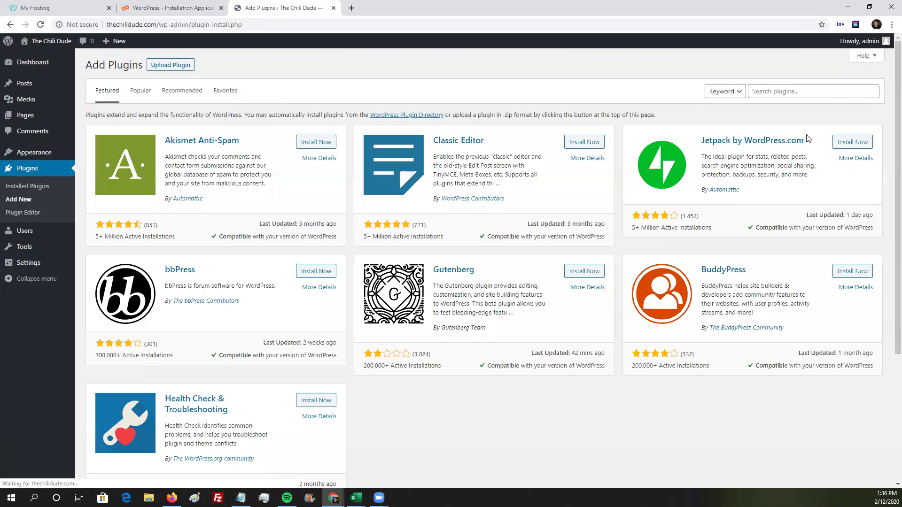
left_click(799, 91)
left_click(781, 145)
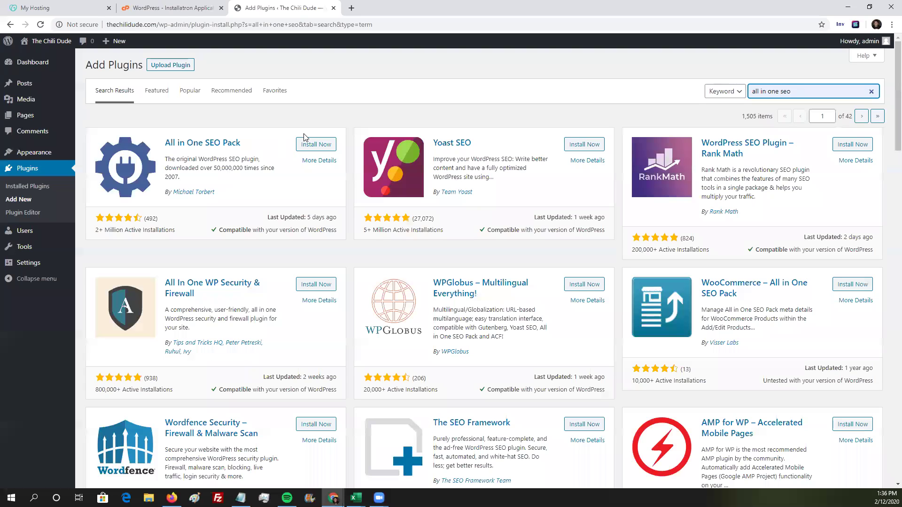
left_click(307, 144)
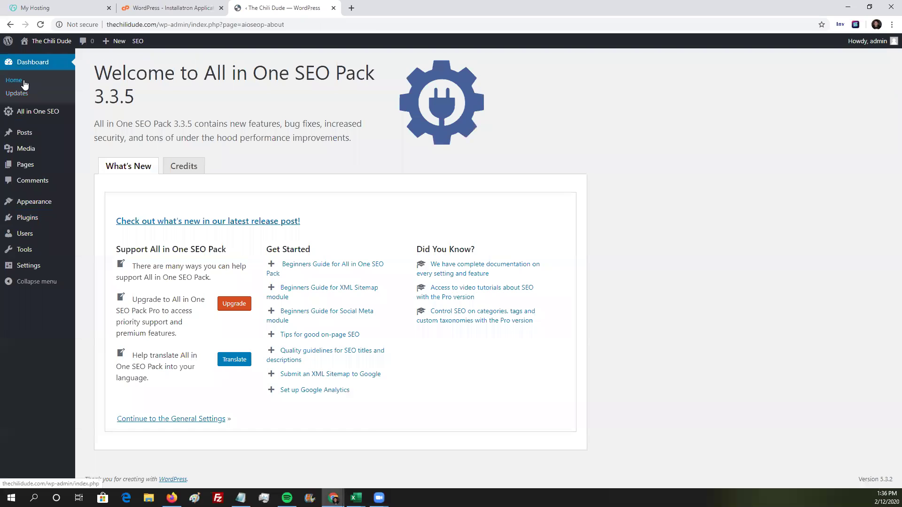
- Trash the sample Hello world! post from the All Posts list
left_click(24, 82)
left_click(25, 136)
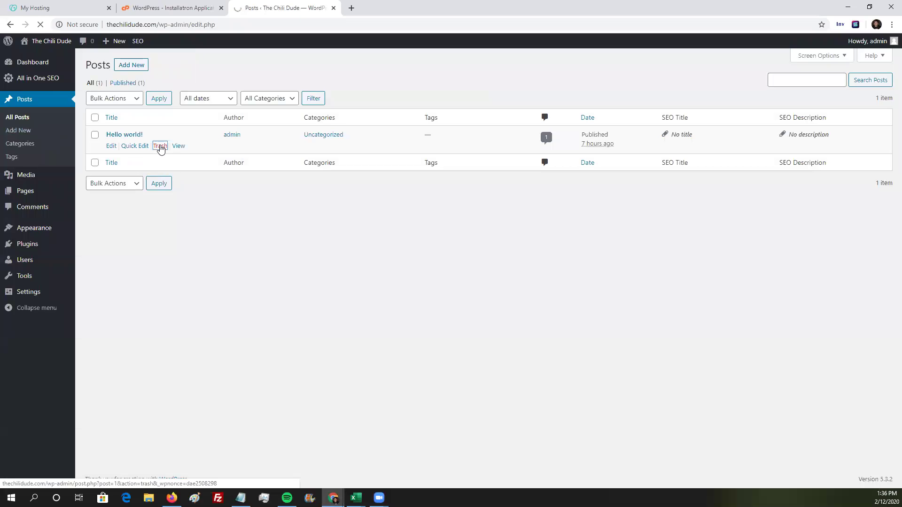
mouse_move(59, 229)
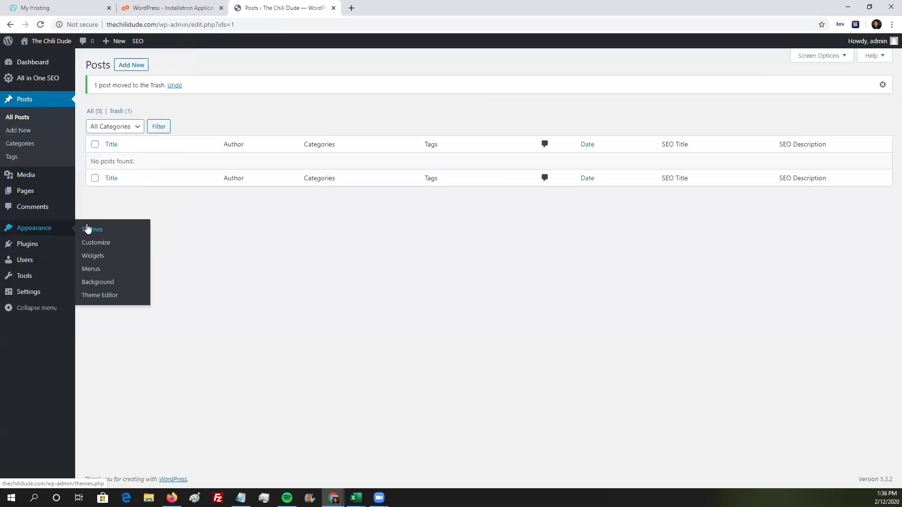
left_click(106, 228)
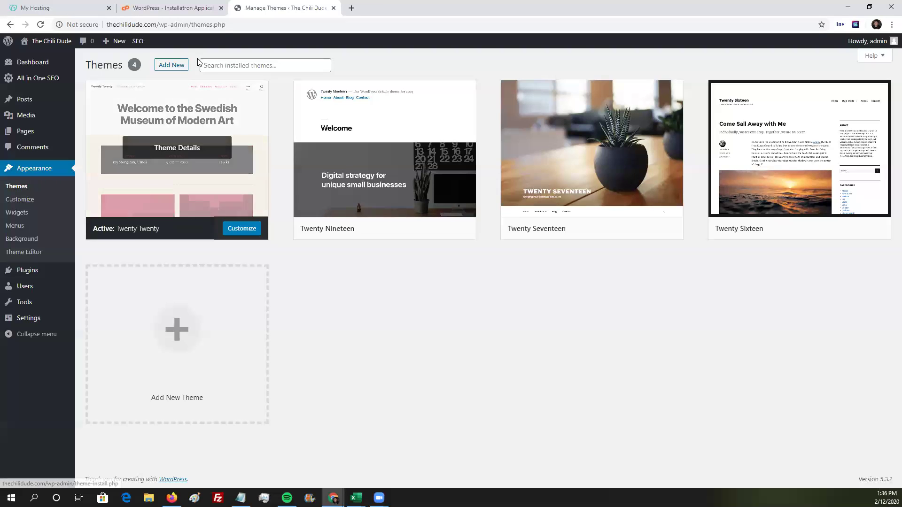
- Go to Add New on the Themes page to see available themes
left_click(177, 64)
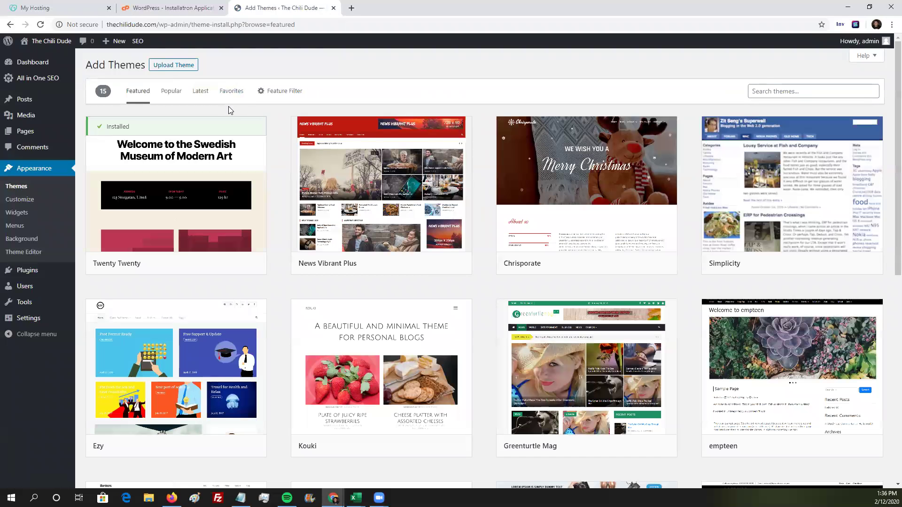
mouse_move(256, 150)
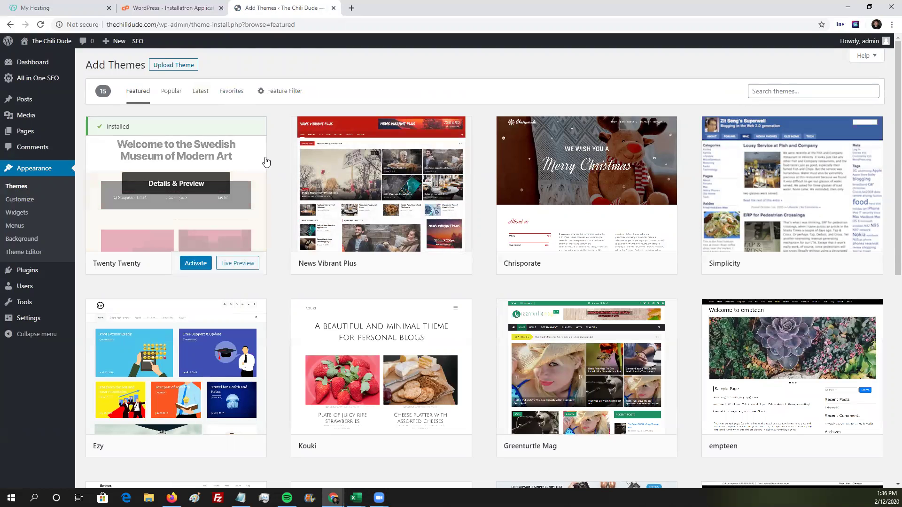
- Scroll through the Popular themes list
left_click(171, 93)
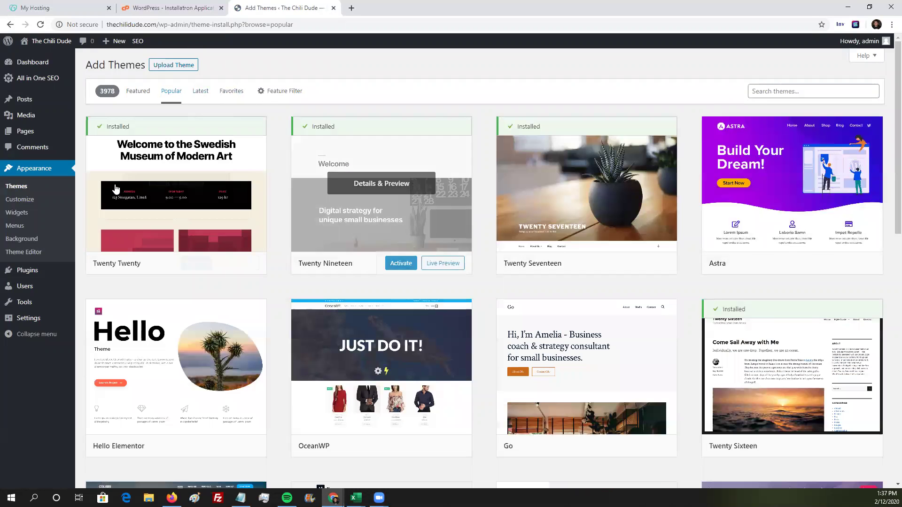
scroll(153, 190, "down", 9)
scroll(153, 191, "down", 5)
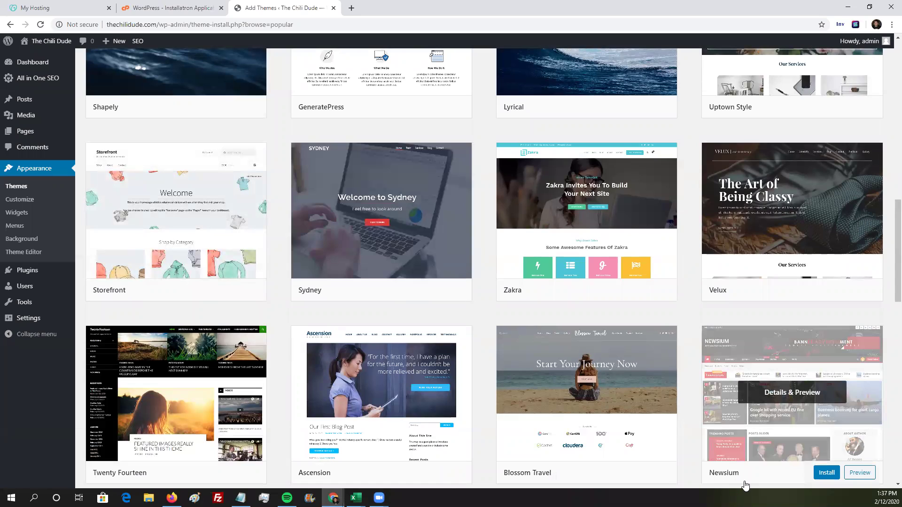
scroll(587, 376, "down", 6)
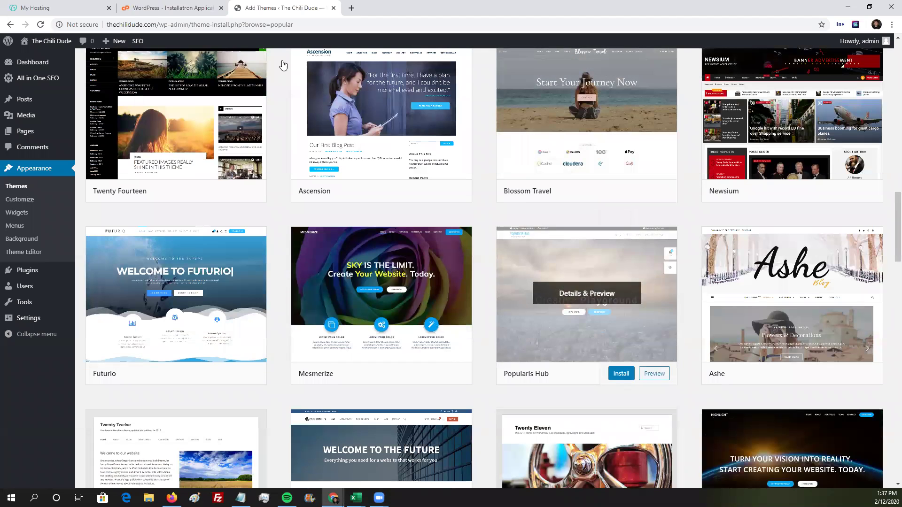
scroll(254, 159, "up", 20)
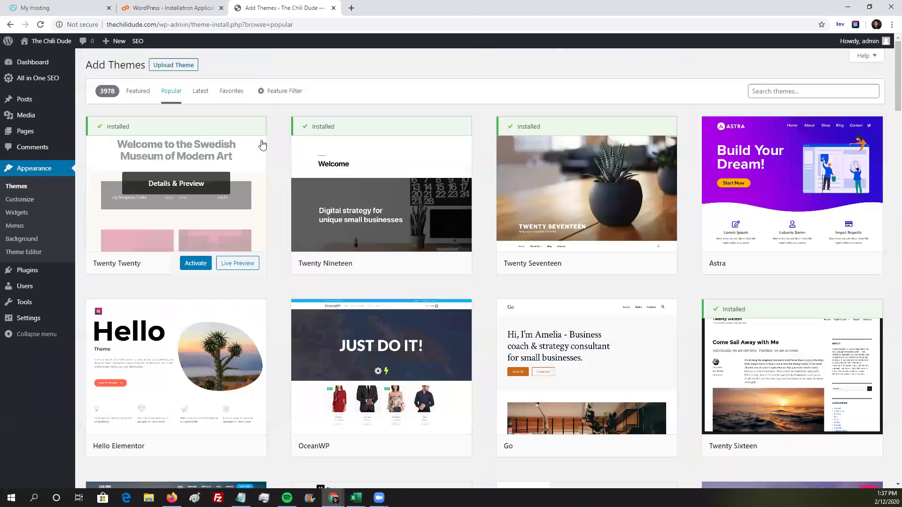
- Browse the Latest and Favorites themes, ending on the Featured themes list
left_click(201, 90)
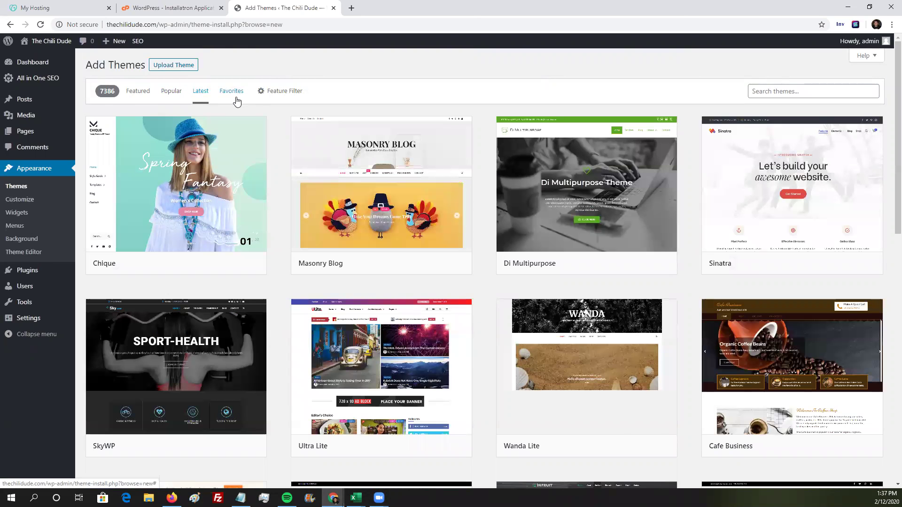
mouse_move(205, 168)
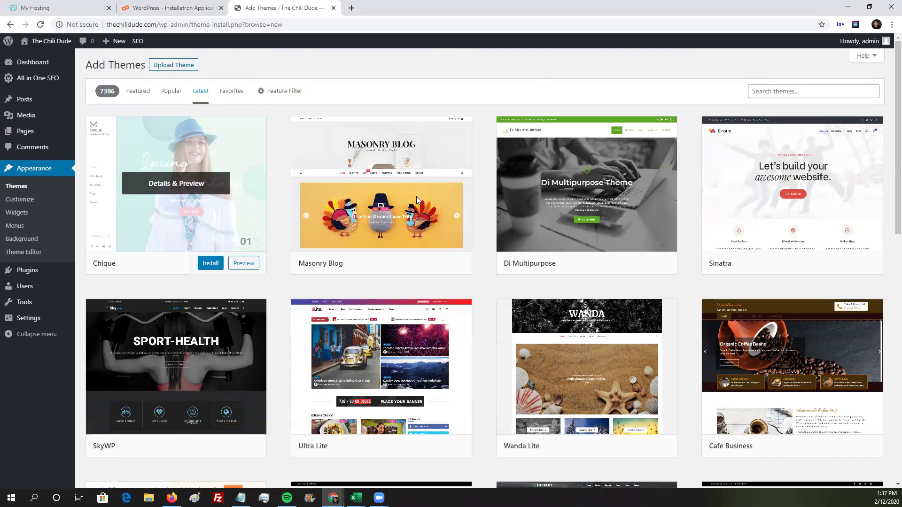
scroll(417, 202, "down", 2)
mouse_move(714, 302)
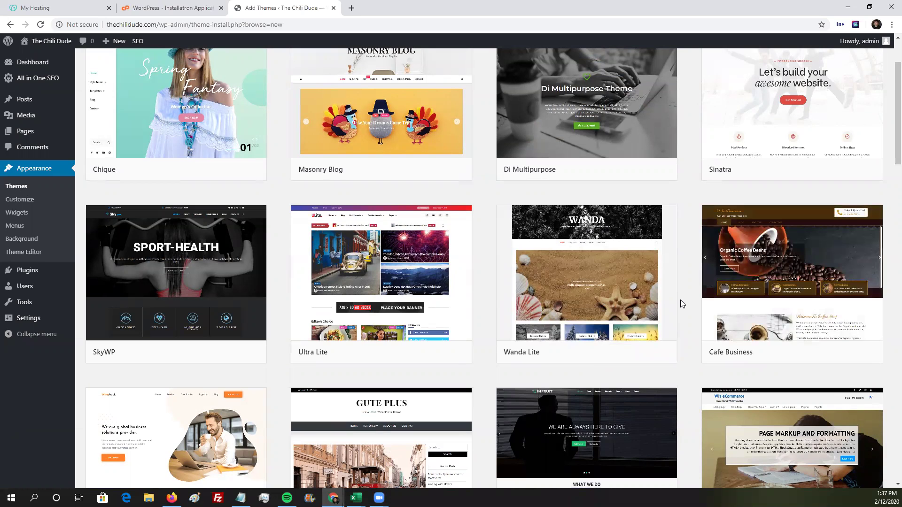
scroll(381, 118, "up", 2)
left_click(230, 90)
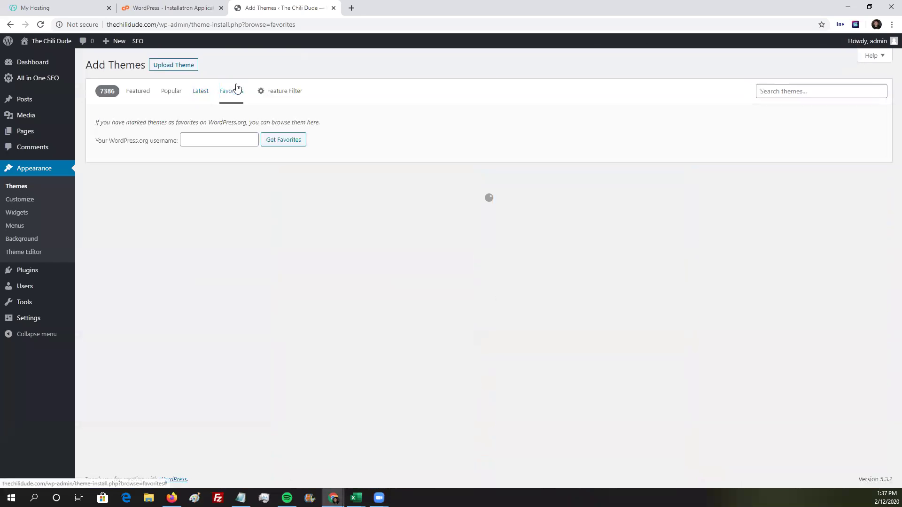
left_click(143, 94)
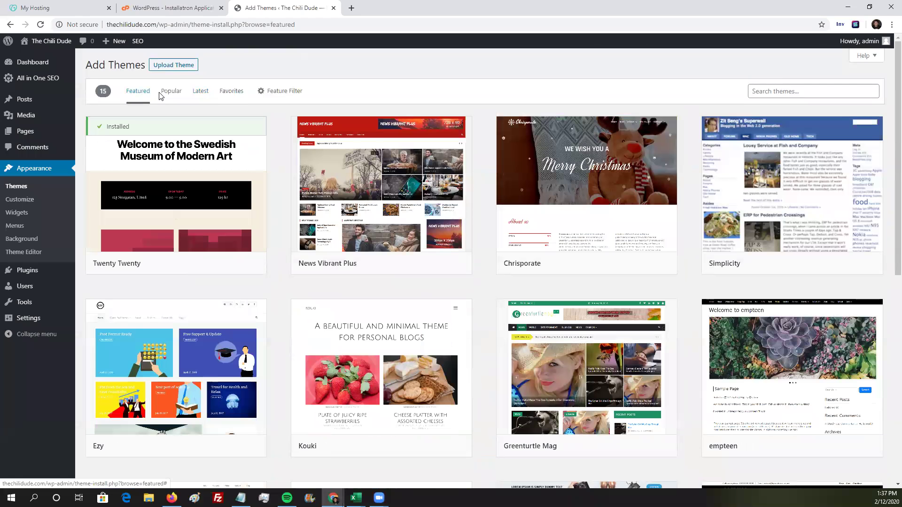
- Search WordPress themes for 'chili', then 'hot sauce', clear the box, and start a new browser tab
left_click(841, 93)
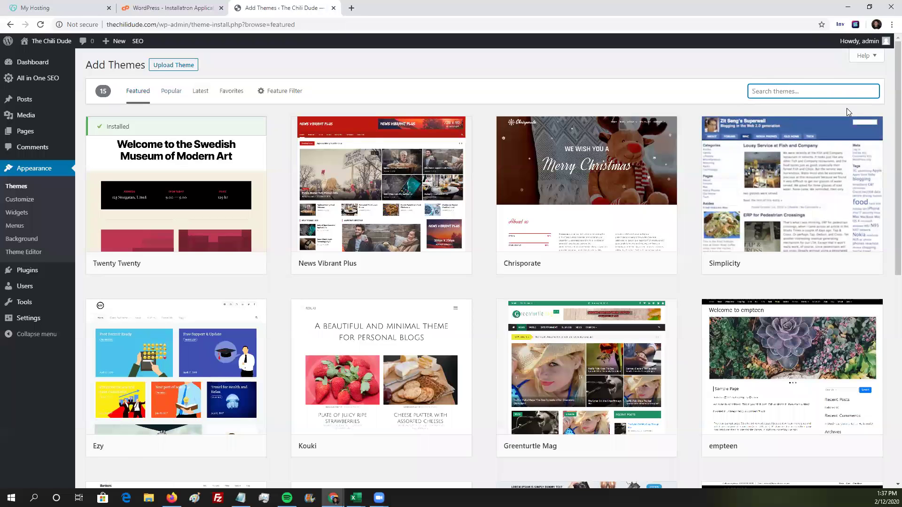
type("chili")
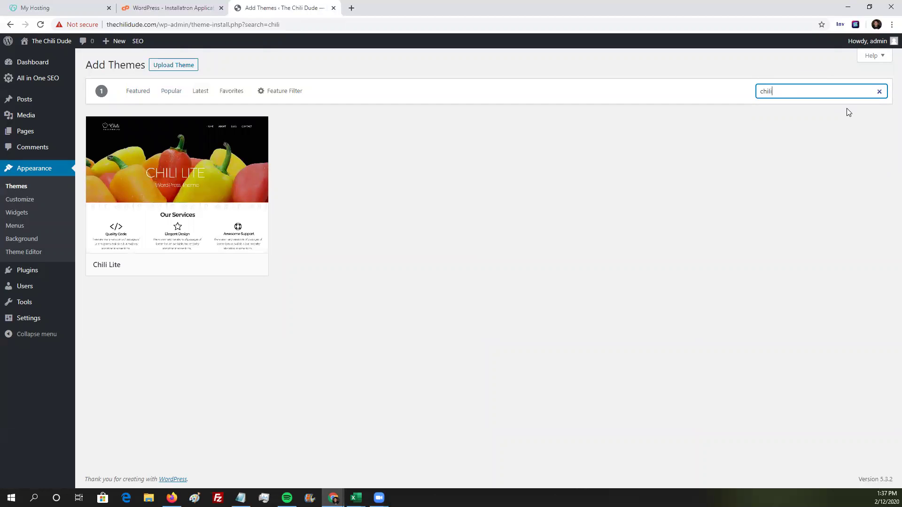
key("ctrl+a")
type("hot sauce")
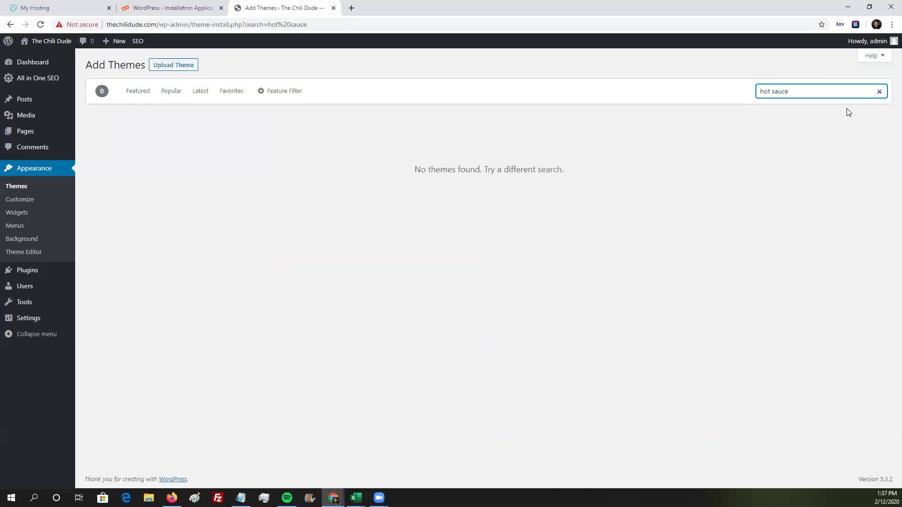
key("ctrl+a")
key("BackSpace")
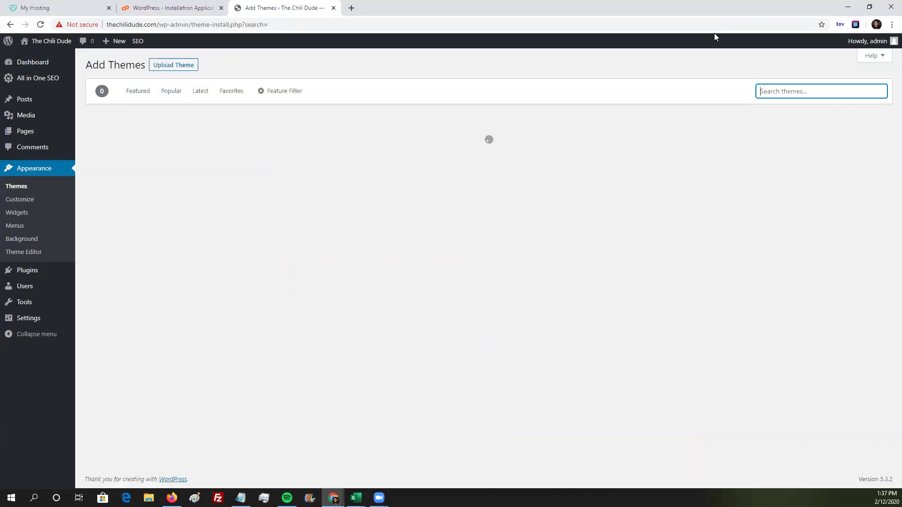
key("ctrl+t")
- Google 'themeforest' and open the ThemeForest website from the first result
type("theme")
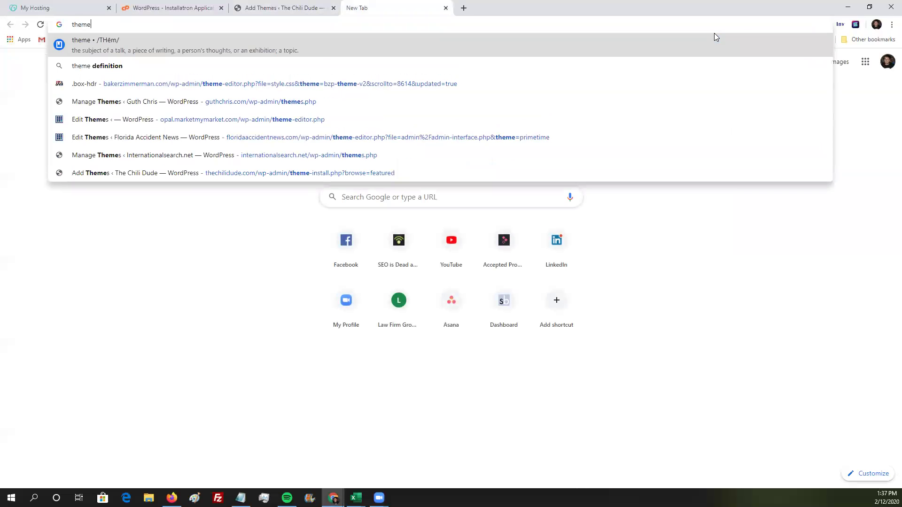
type("fore")
key("Return")
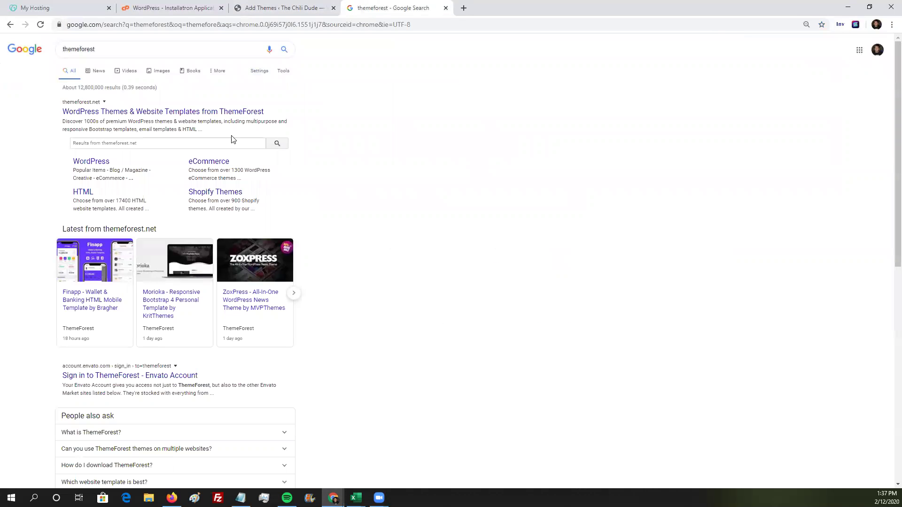
left_click(221, 112)
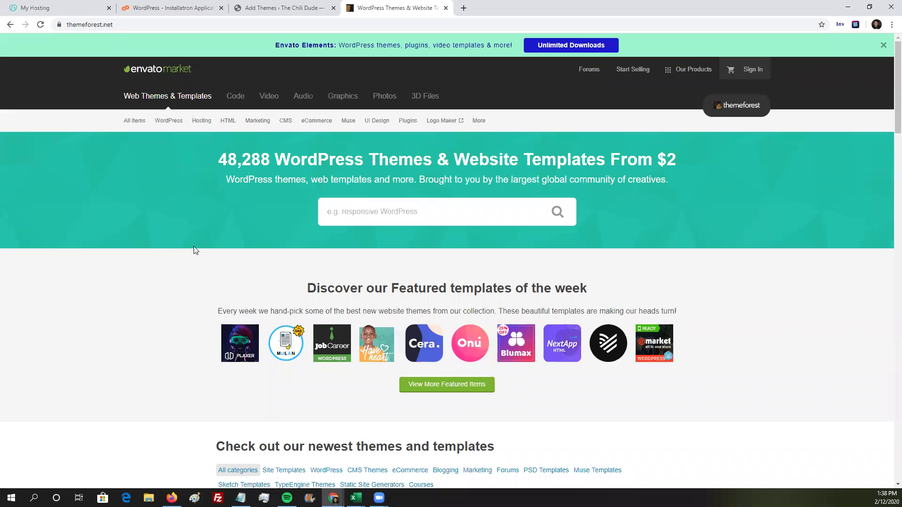
left_click(421, 213)
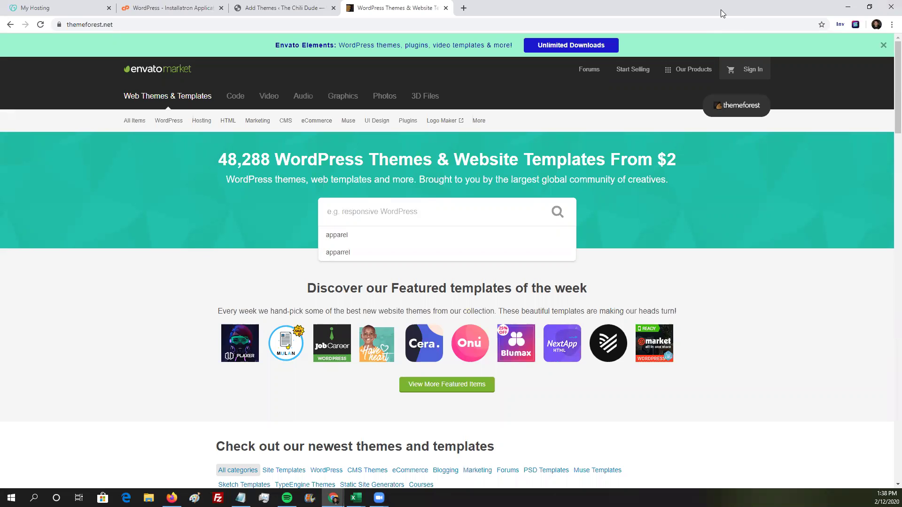
key("ctrl+l")
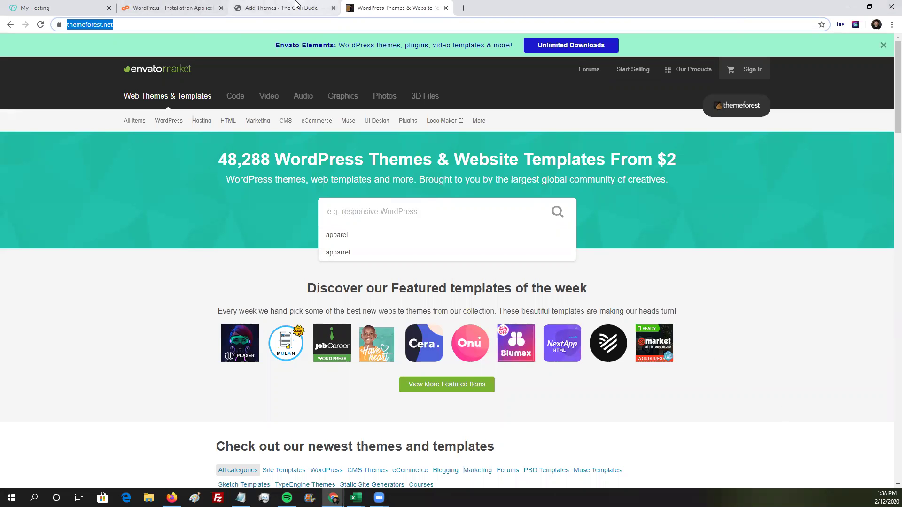
left_click(452, 210)
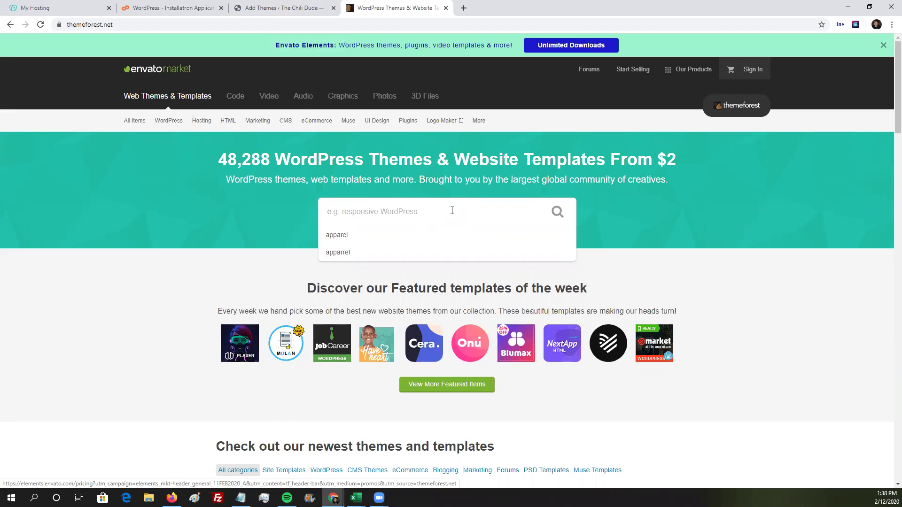
- Search ThemeForest for 'chili' and scroll through the seven matching templates
type("chili")
key("Return")
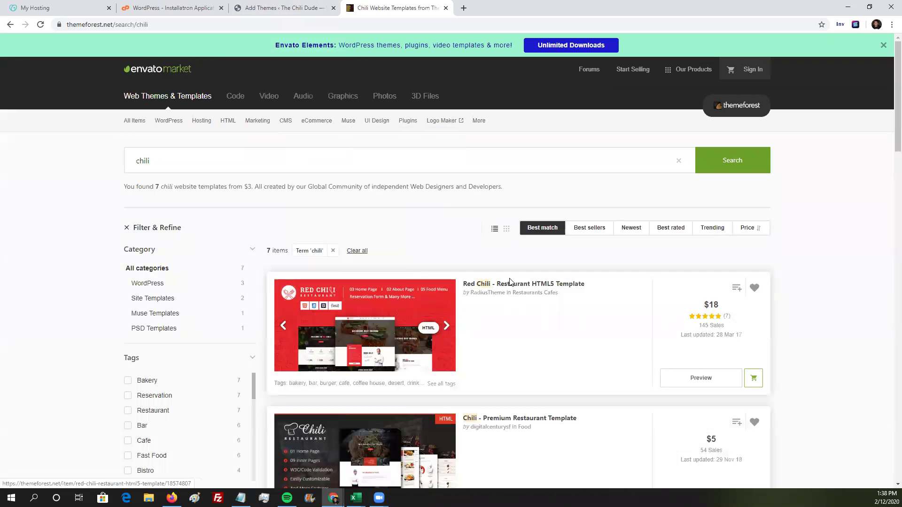
scroll(517, 286, "down", 6)
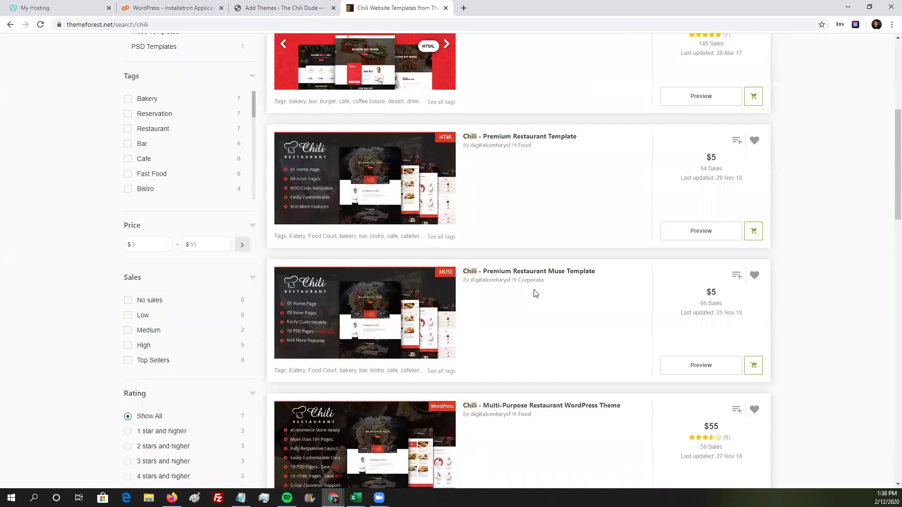
scroll(534, 293, "down", 3)
scroll(534, 282, "down", 5)
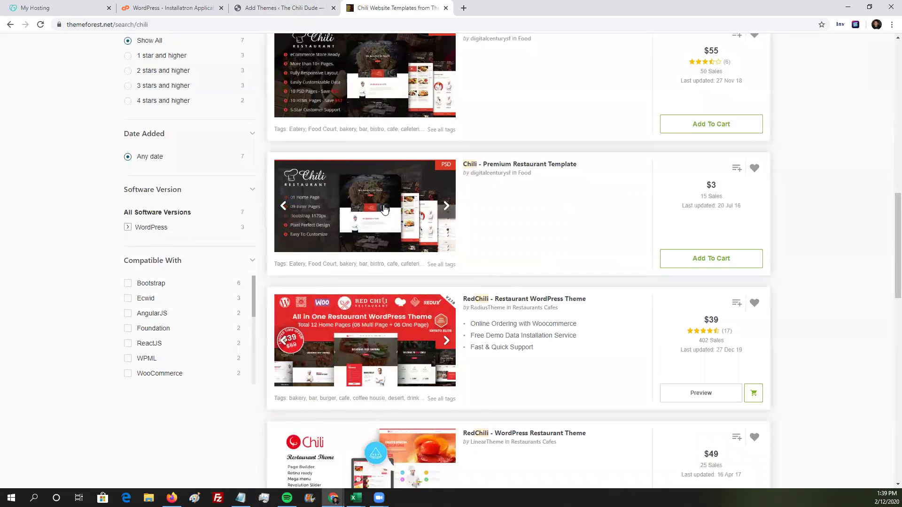
scroll(388, 220, "down", 3)
scroll(387, 244, "up", 3)
- View the Chili Premium Restaurant Template details, then scroll back up and select the 'chili' search term
left_click(404, 227)
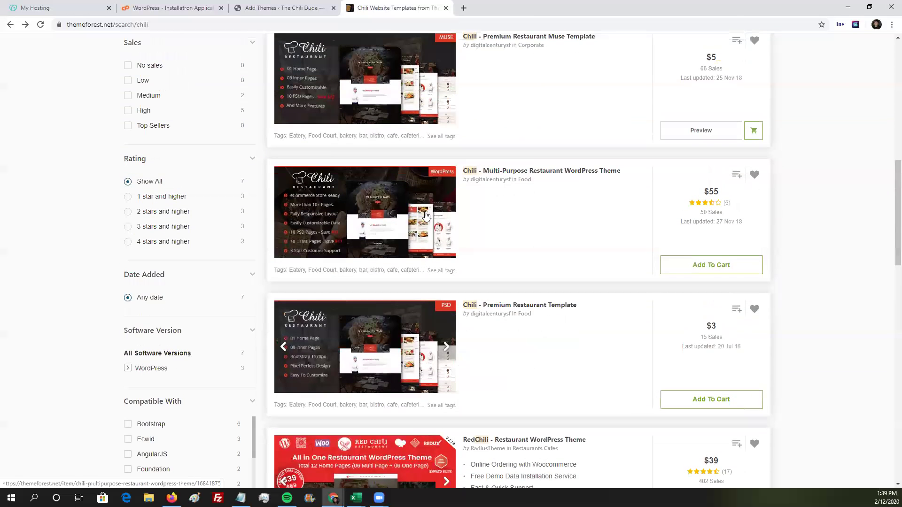
scroll(427, 215, "up", 2)
scroll(806, 286, "down", 3)
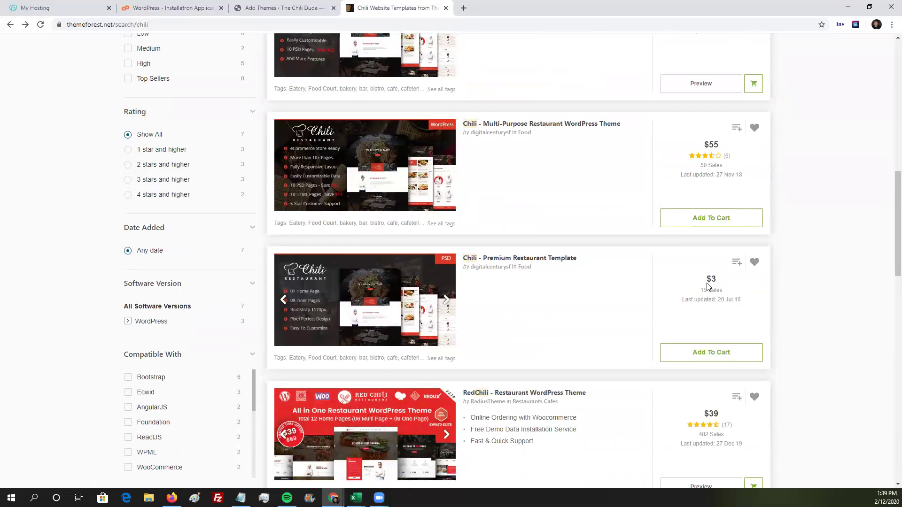
scroll(706, 283, "up", 1)
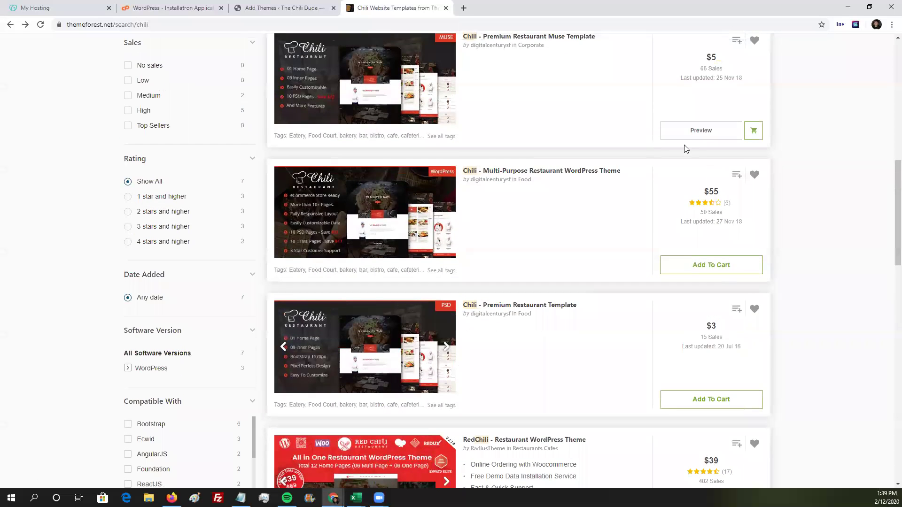
scroll(560, 253, "up", 3)
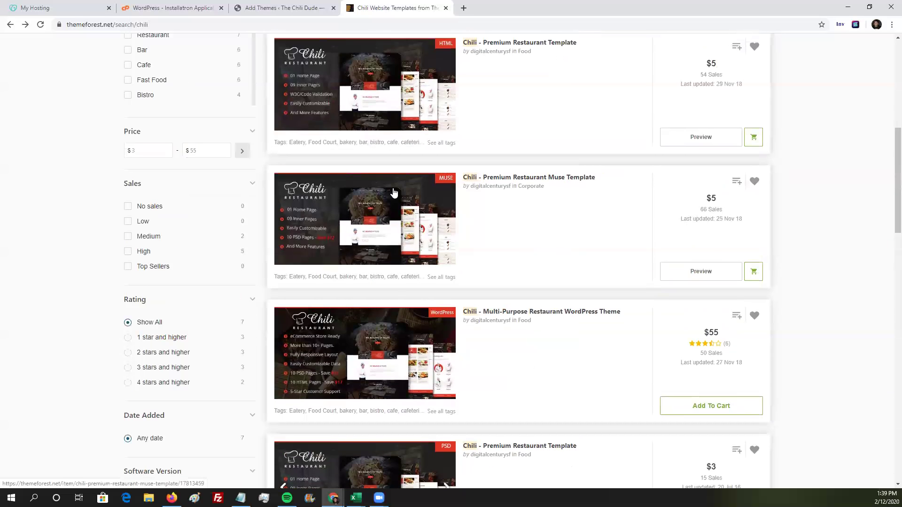
scroll(394, 194, "up", 4)
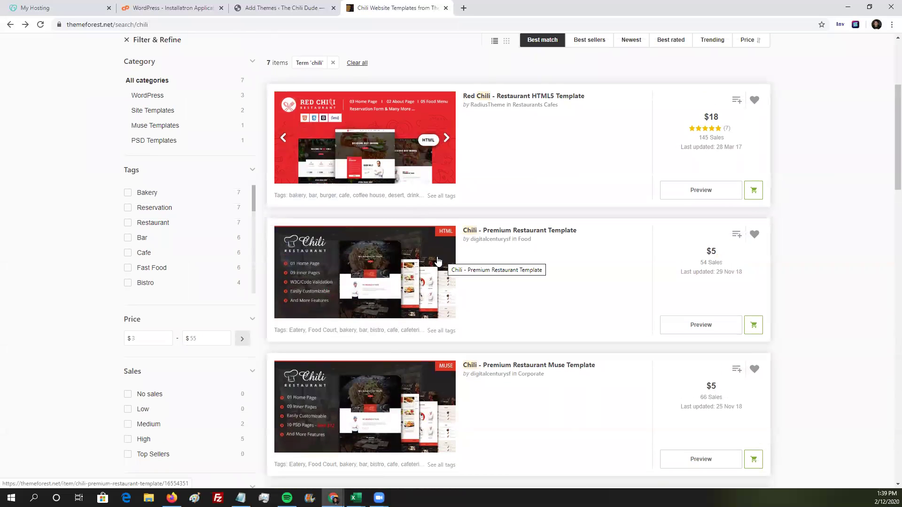
scroll(436, 261, "up", 4)
double_click(250, 161)
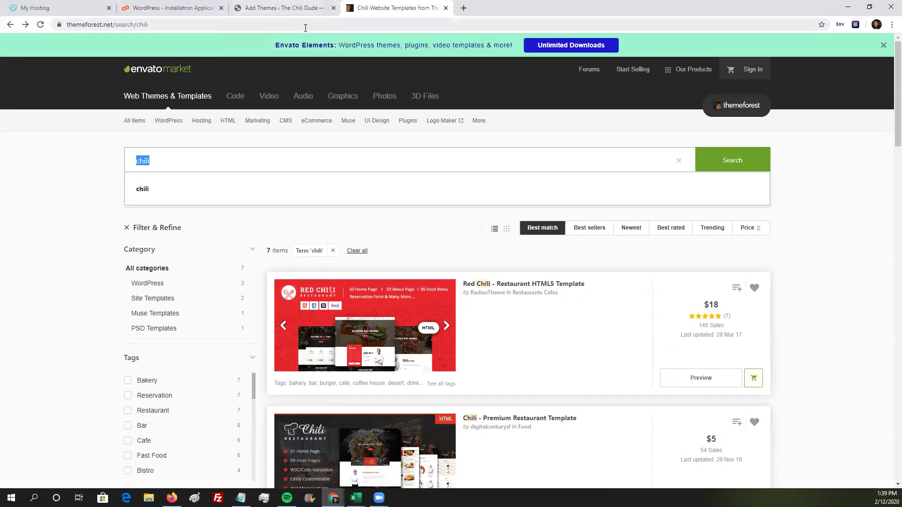
- Back in WordPress Add Themes, search 'chi', then install and activate Chili Lite
left_click(293, 5)
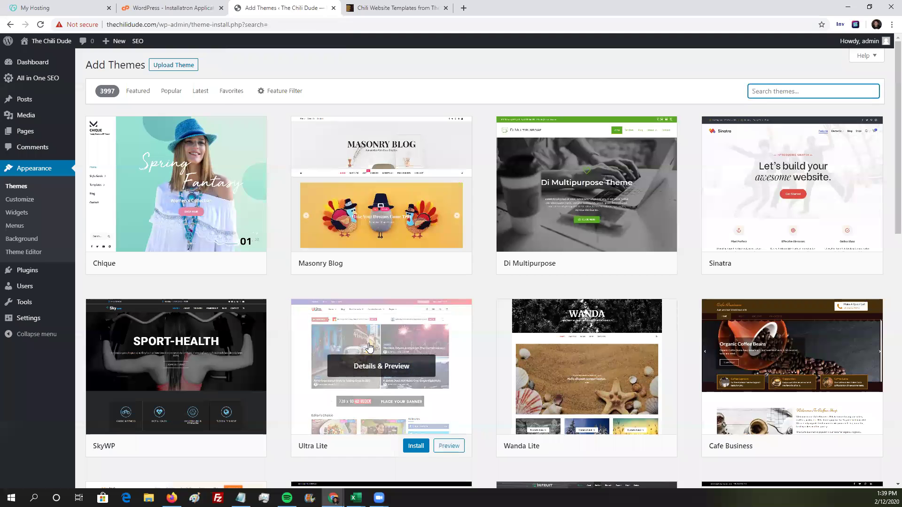
left_click(836, 102)
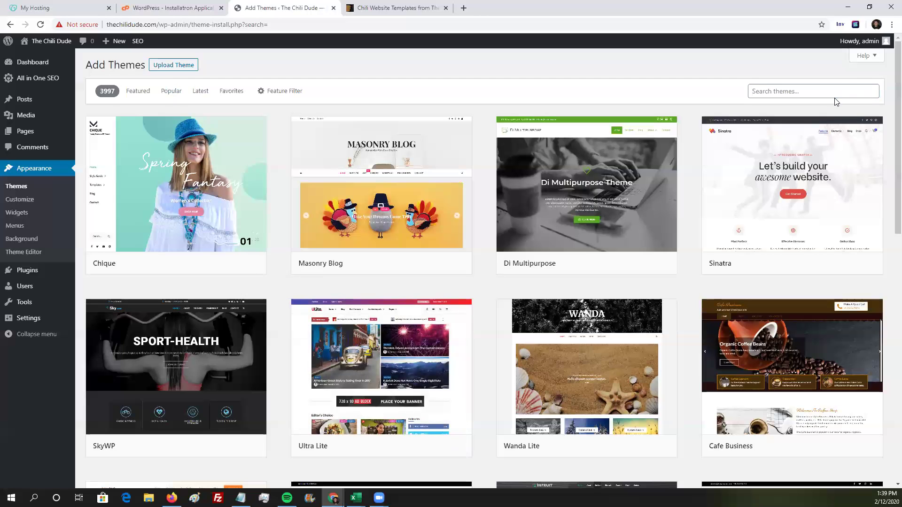
left_click(798, 90)
type("chili")
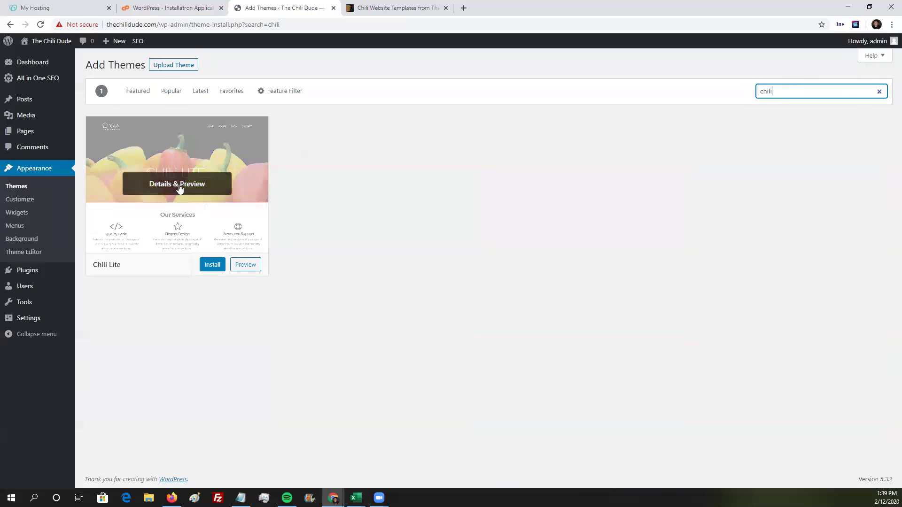
left_click(209, 267)
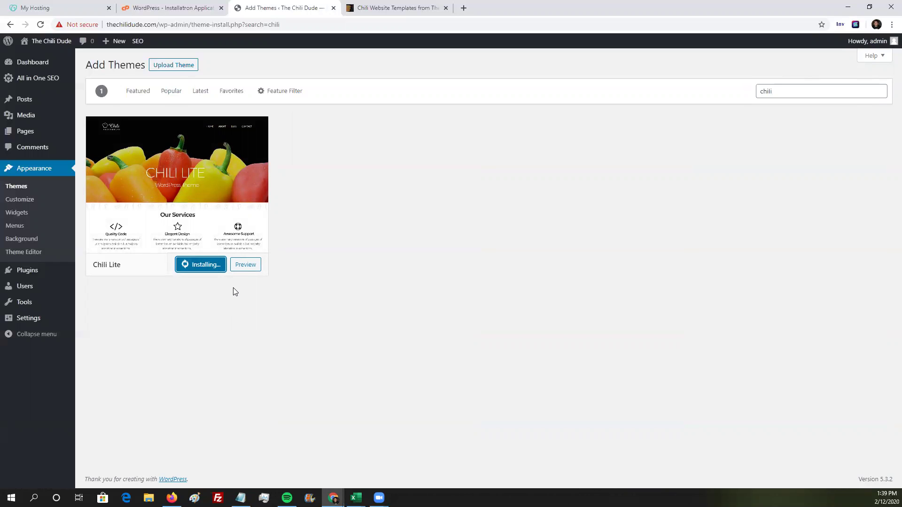
left_click(197, 264)
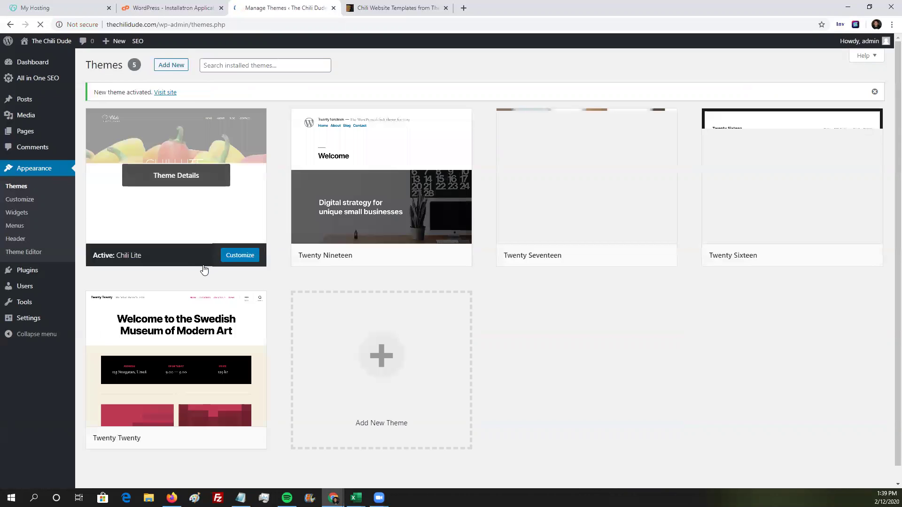
- Check the hosting and templates tabs, then go back to the WordPress themes page and scroll down
left_click(56, 8)
left_click(397, 7)
left_click(271, 8)
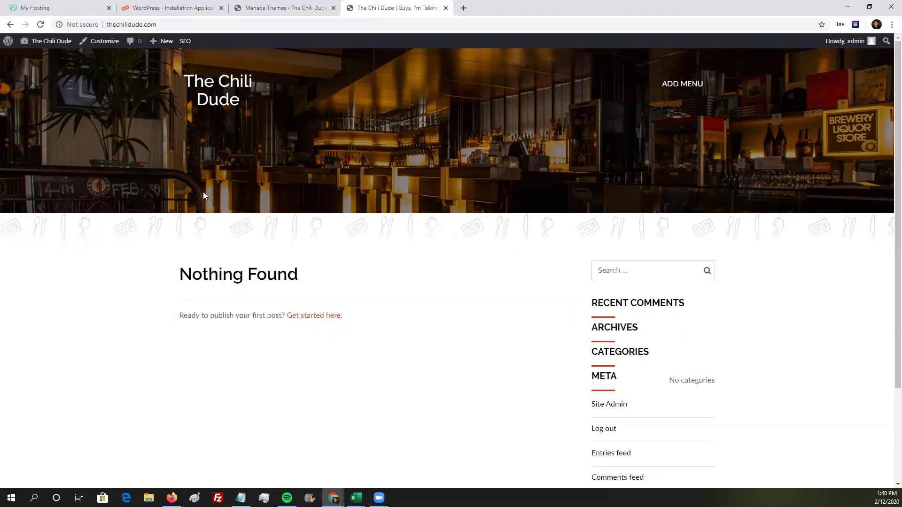
scroll(368, 79, "down", 3)
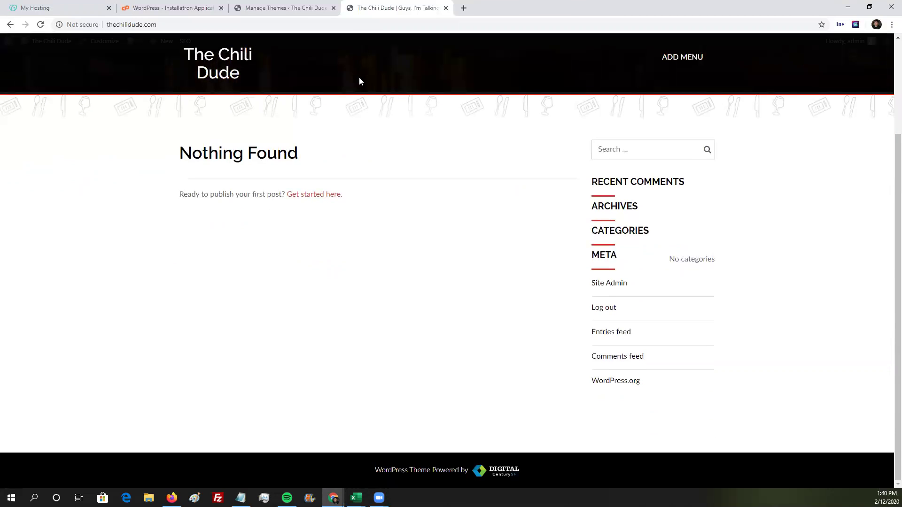
- Visit the Writing and Reading settings, then open the Pages list in a new tab
left_click(277, 8)
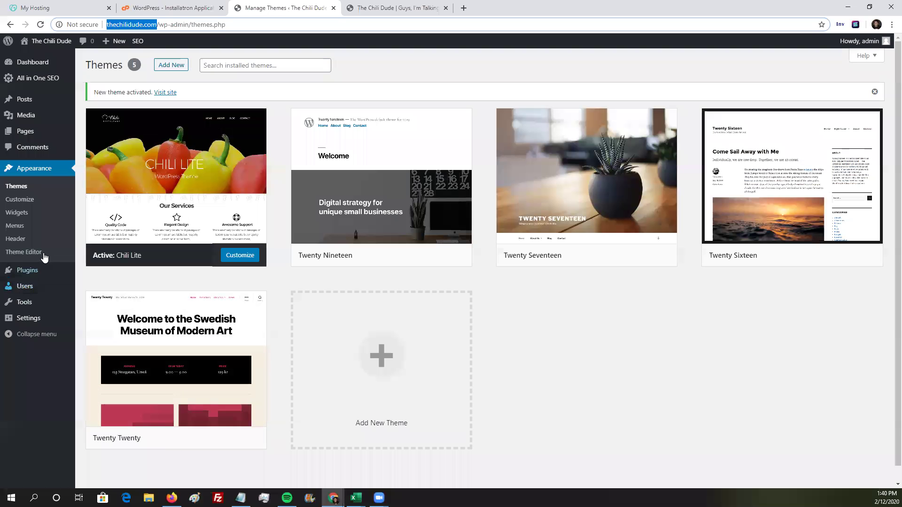
mouse_move(40, 320)
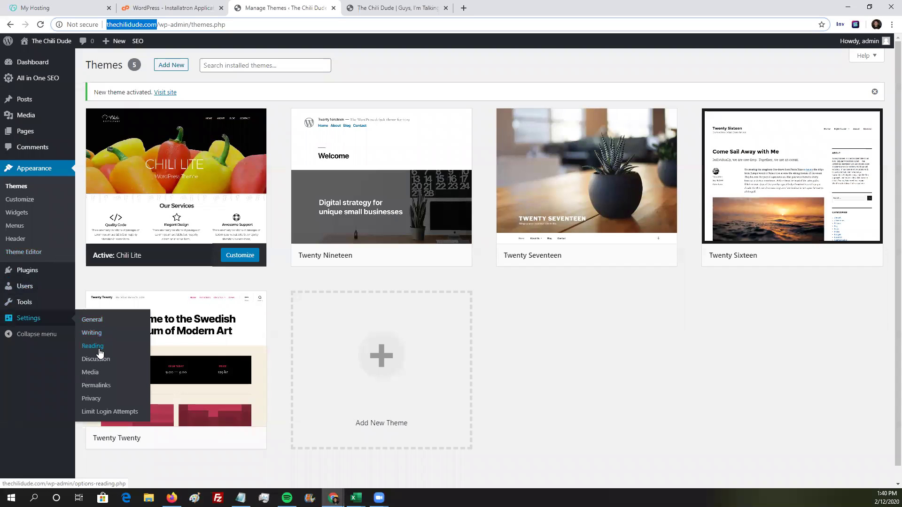
left_click(99, 333)
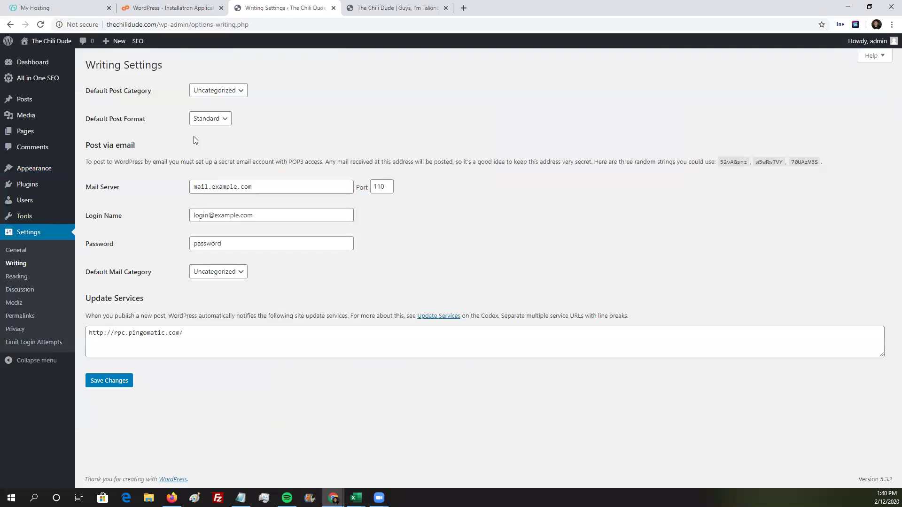
left_click(21, 277)
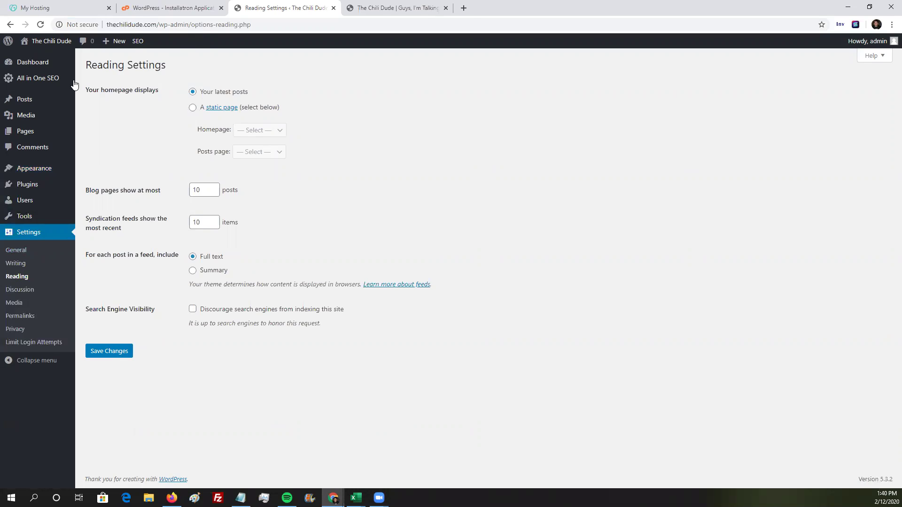
middle_click(12, 132)
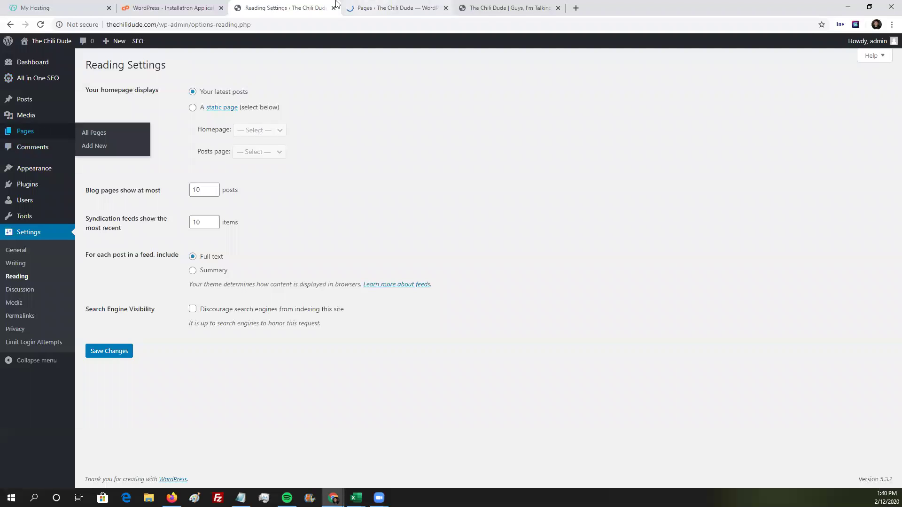
left_click(357, 7)
- Create a new page titled 'Home' and publish it
left_click(132, 66)
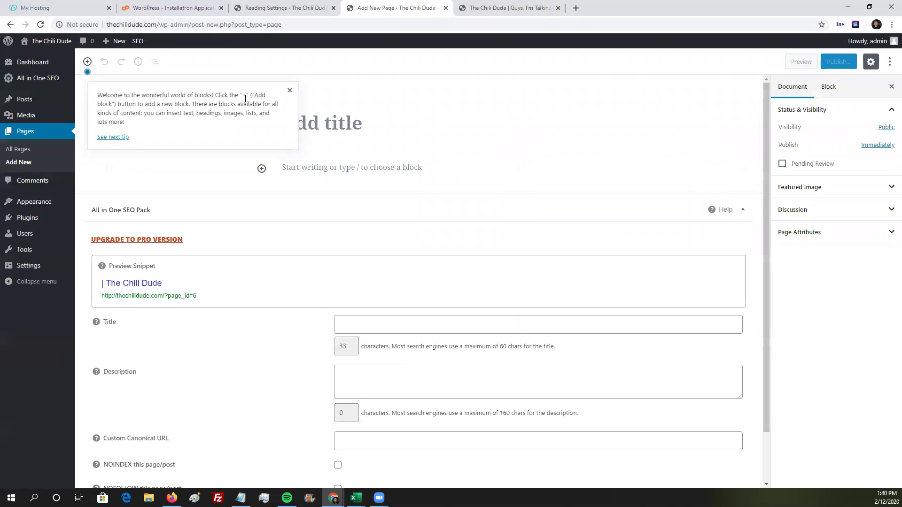
left_click(292, 90)
type("Home")
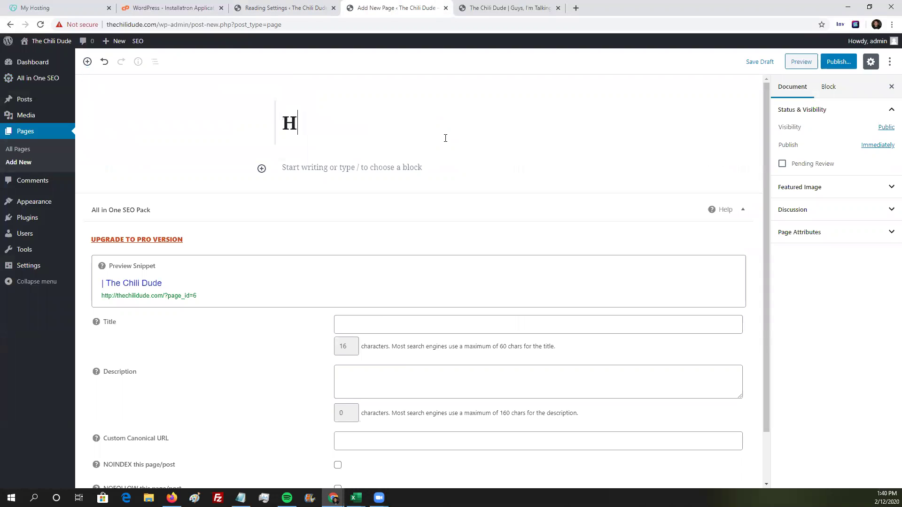
left_click(845, 64)
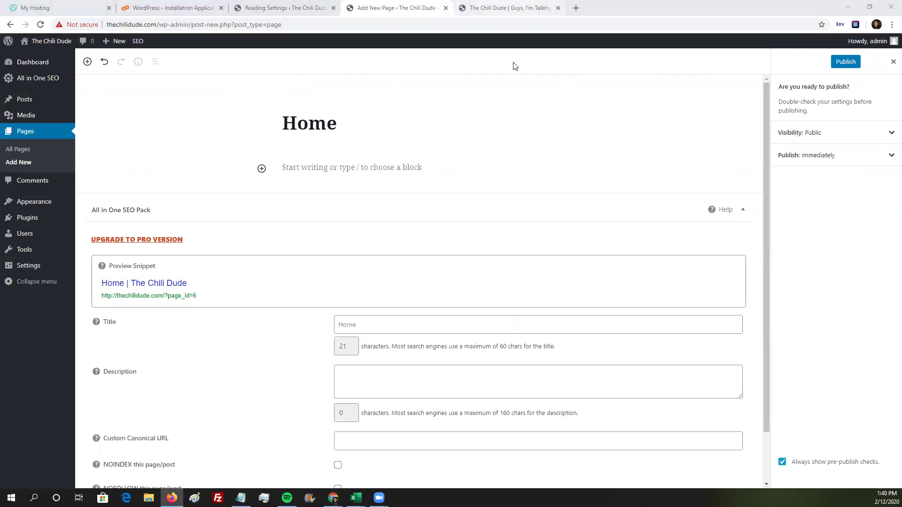
left_click(42, 132)
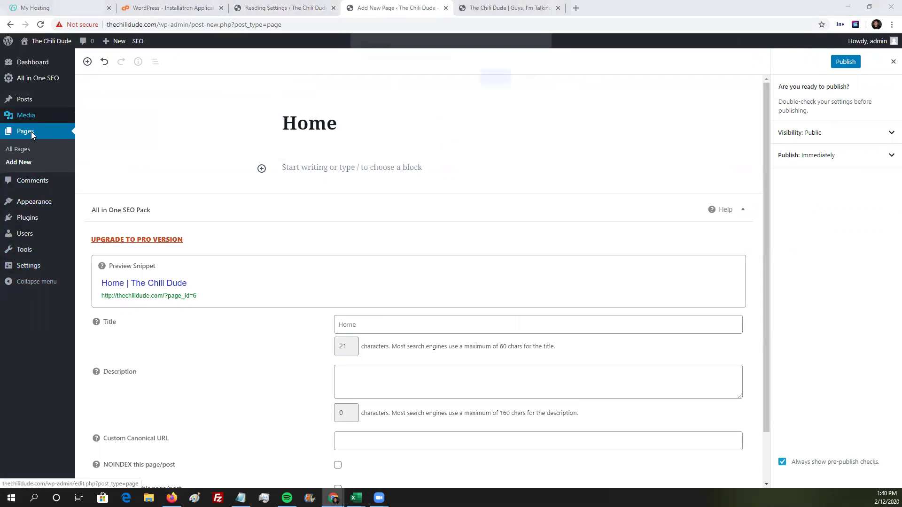
left_click(522, 78)
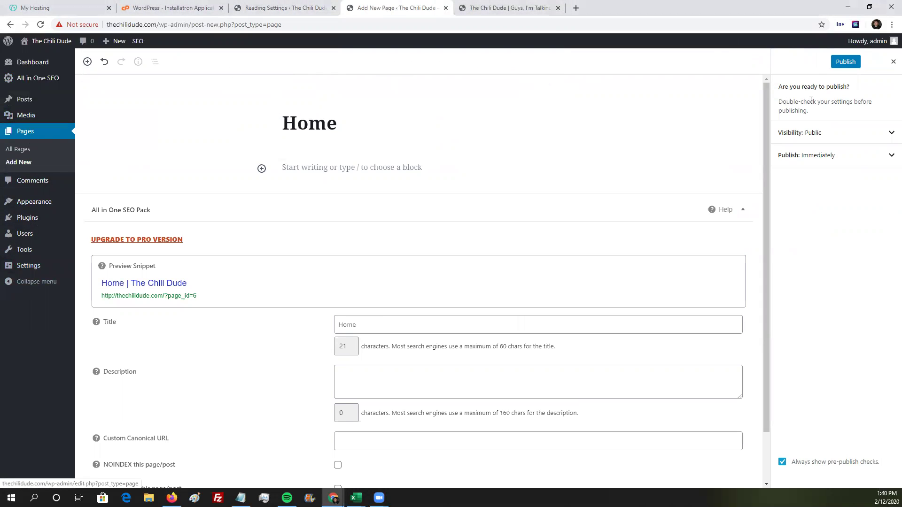
left_click(838, 61)
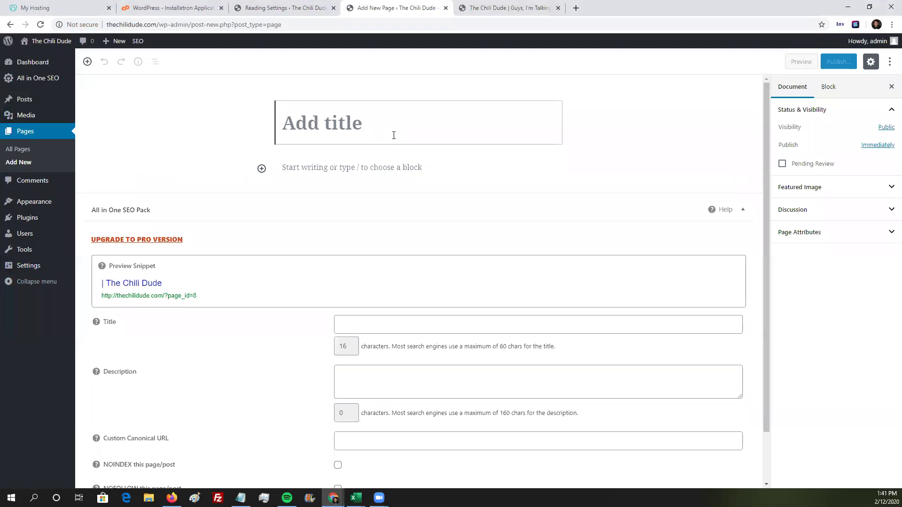
- Title a new page 'Blog', publish it, and reload the live site tab
type("Blog")
left_click(839, 63)
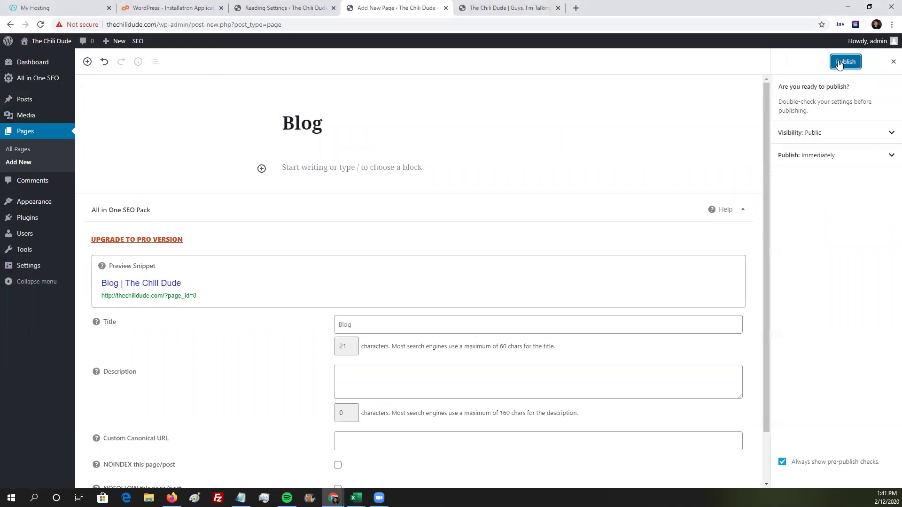
left_click(839, 63)
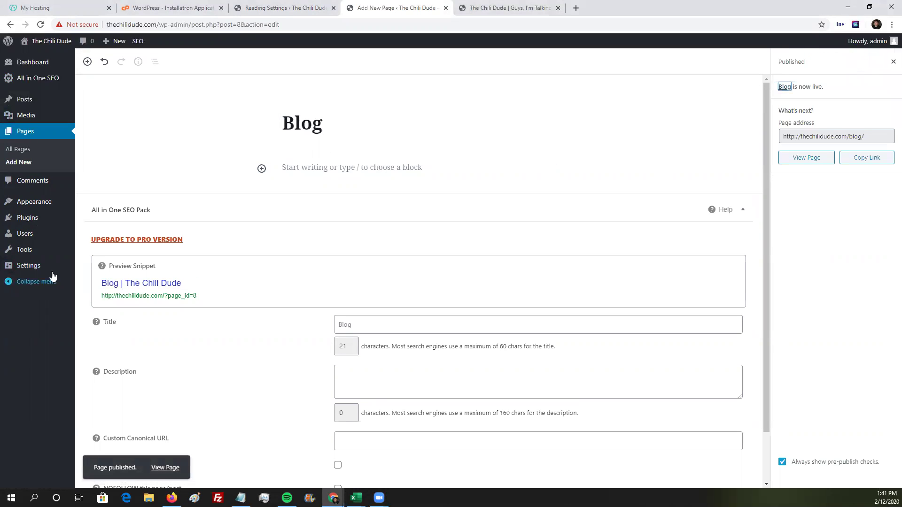
left_click(507, 8)
key("F5")
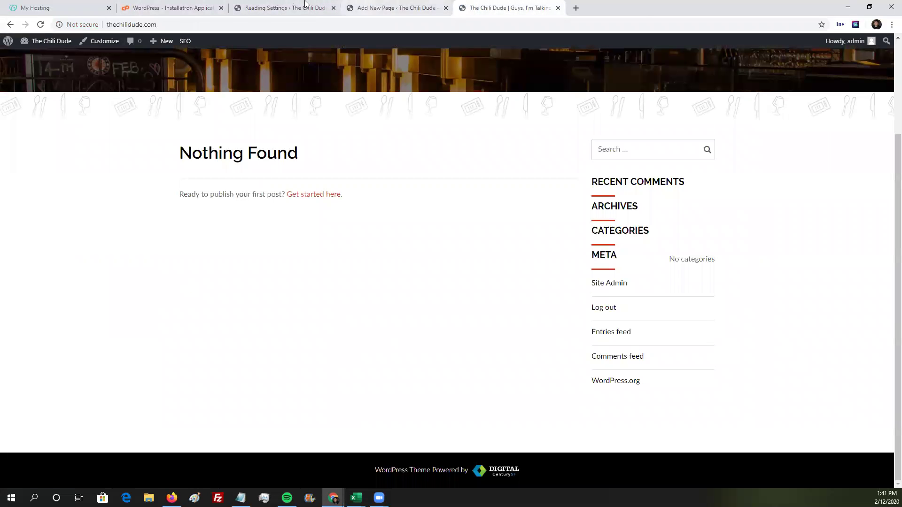
- In Reading settings, choose a static page with Home as homepage and Blog as posts page, then save
left_click(397, 8)
mouse_move(28, 266)
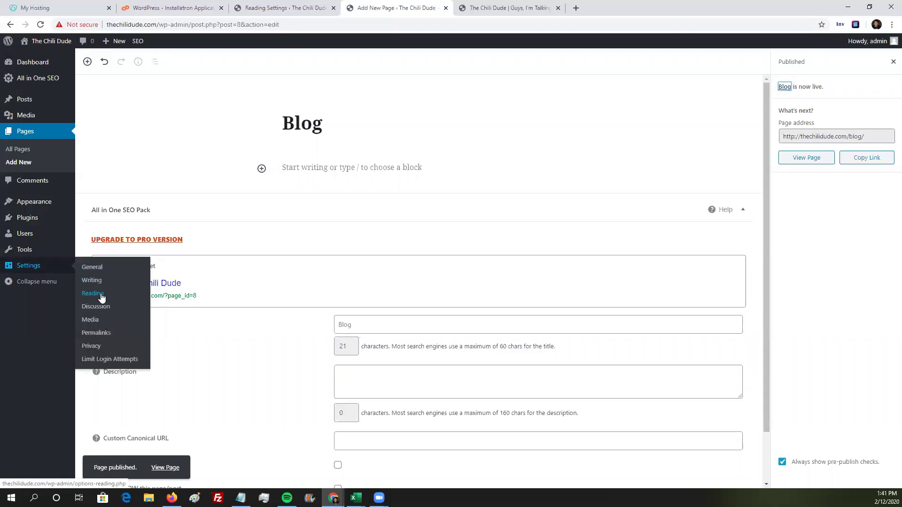
left_click(101, 297)
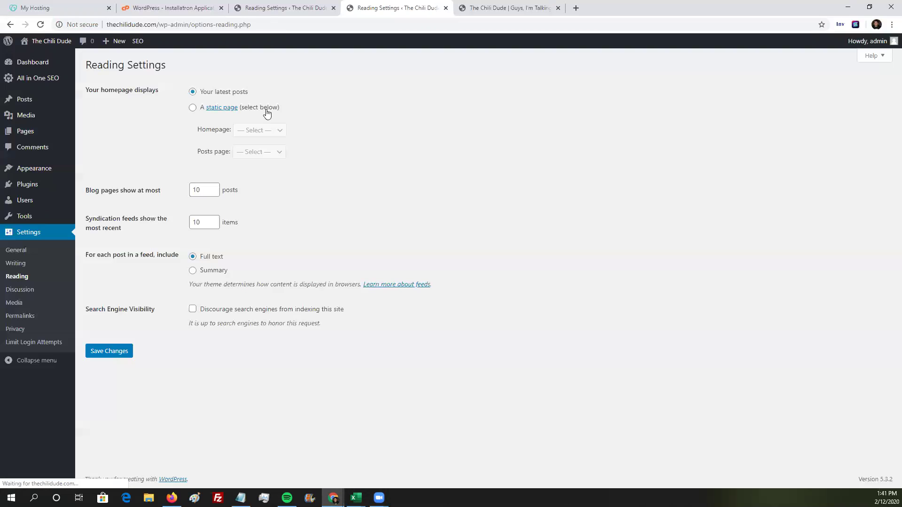
left_click(192, 108)
left_click(279, 131)
left_click(261, 155)
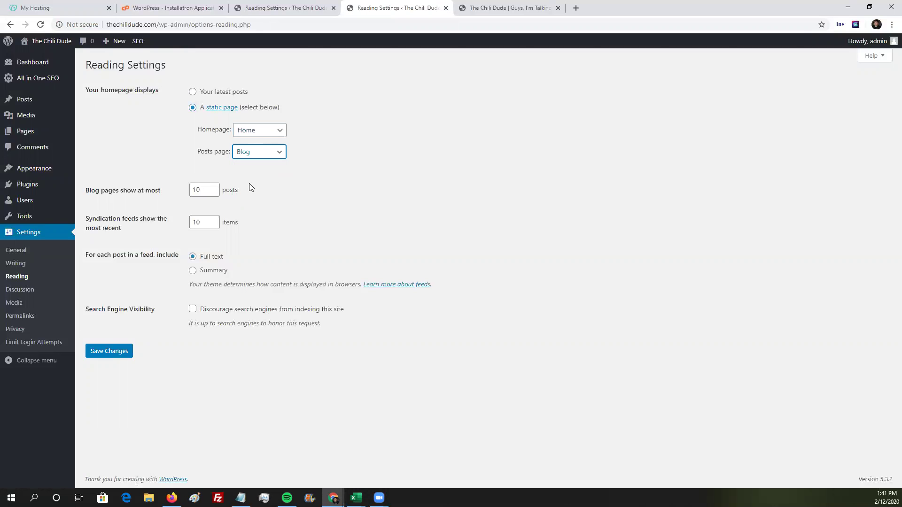
left_click(131, 351)
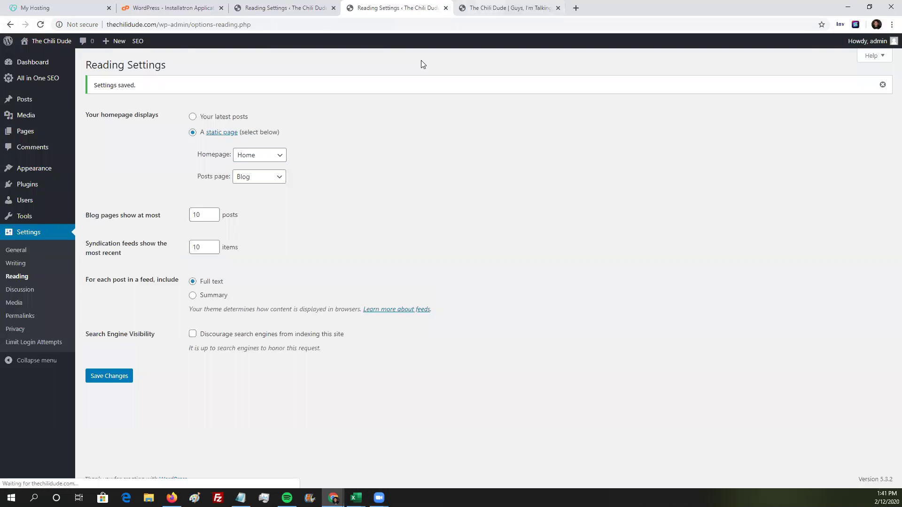
- Reload the live site and scroll to confirm it now opens on the Home page
key("ctrl+Tab")
key("F5")
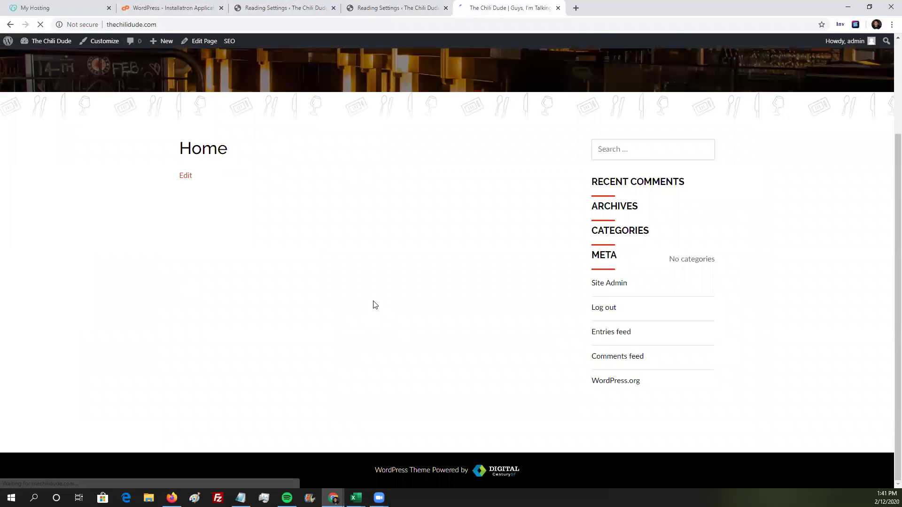
scroll(410, 252, "up", 1)
scroll(411, 252, "up", 3)
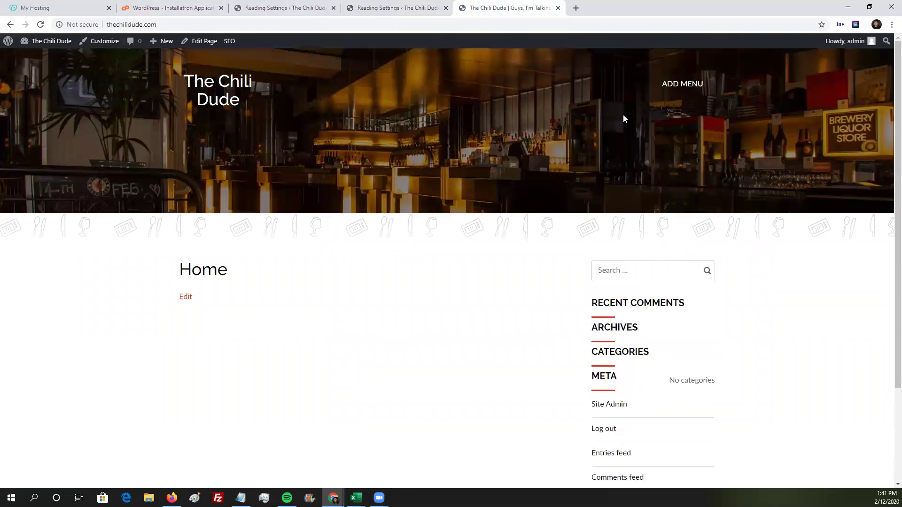
scroll(638, 277, "down", 3)
scroll(636, 277, "up", 3)
- Look at Widgets and the Header customizer, then open Appearance > Menus
left_click(345, 7)
left_click(300, 8)
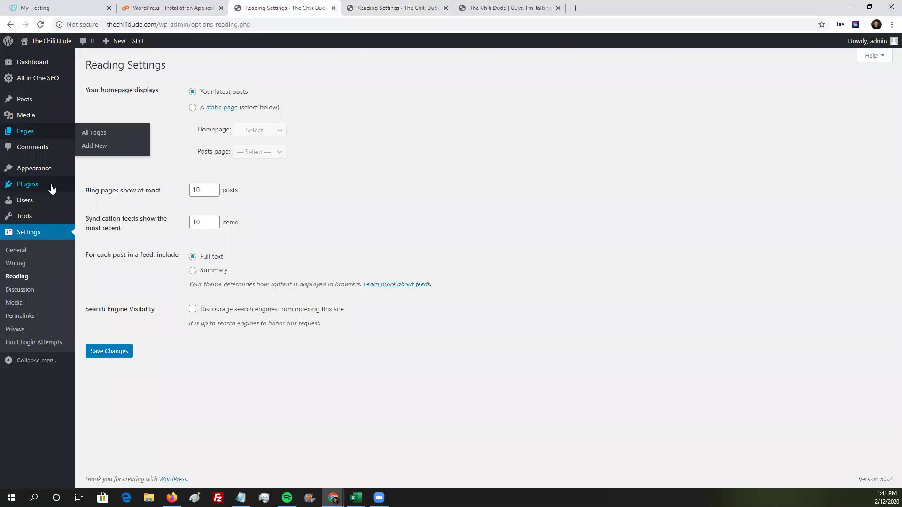
mouse_move(53, 173)
left_click(103, 202)
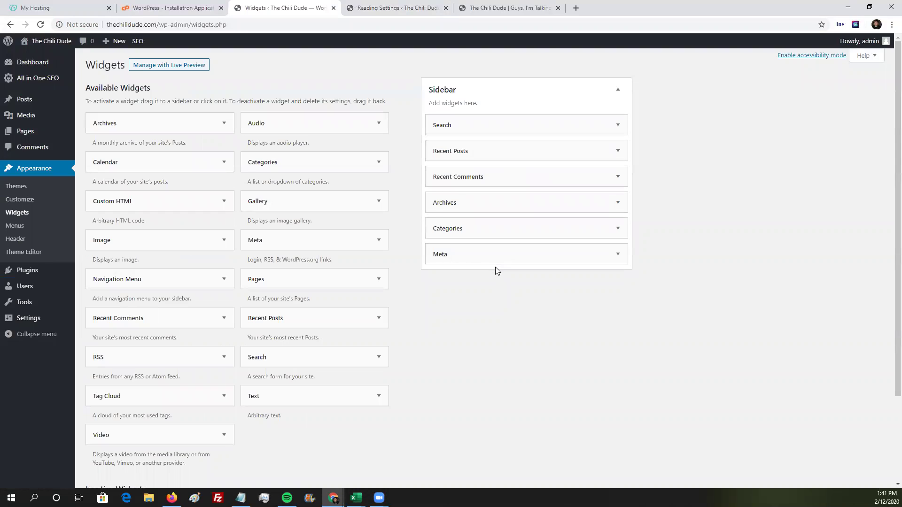
left_click(15, 239)
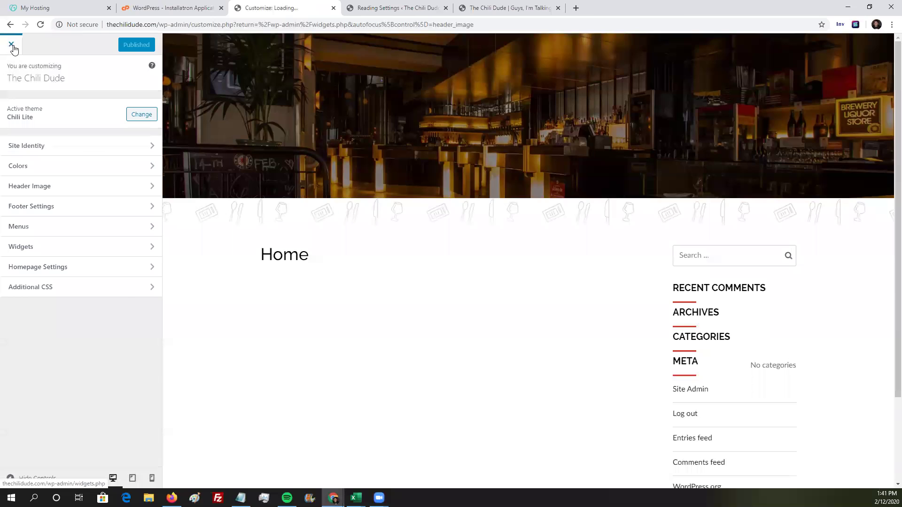
left_click(12, 46)
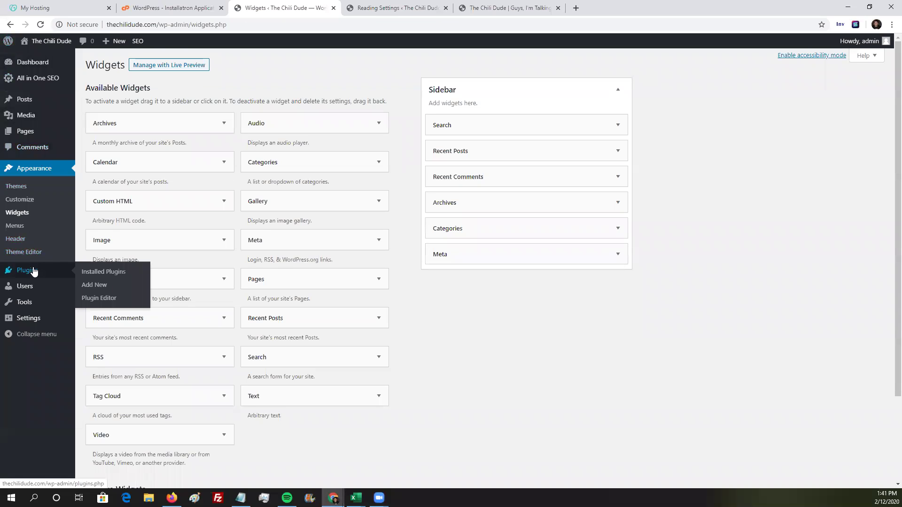
left_click(19, 228)
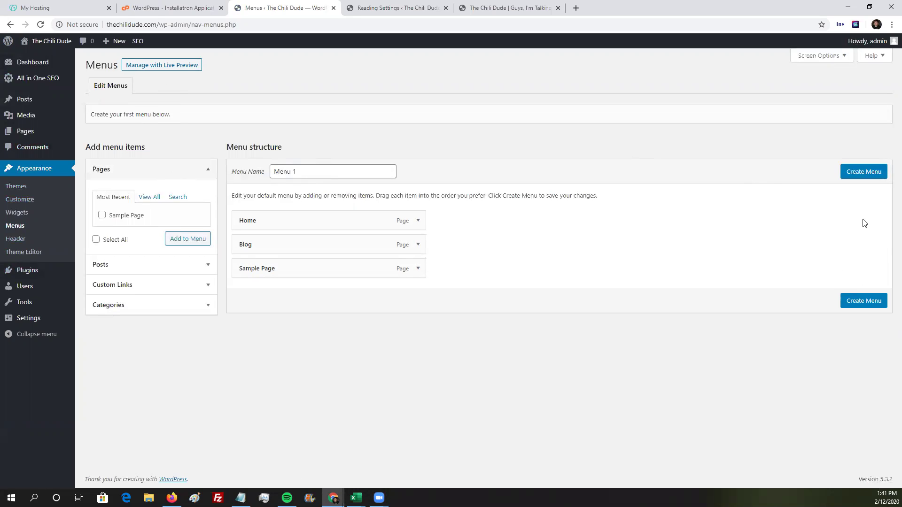
- Create Menu 1, assign it to the Main Menu location, save, and switch to the live site
left_click(864, 173)
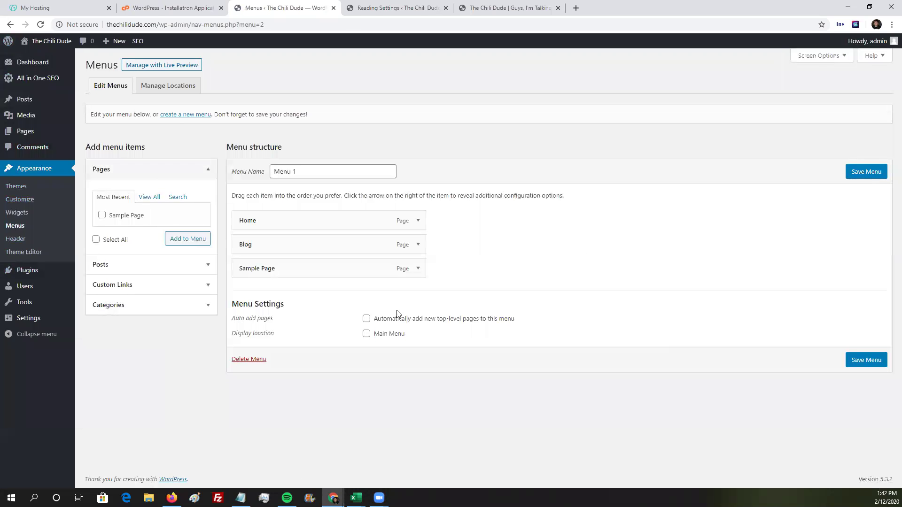
left_click(368, 334)
left_click(864, 361)
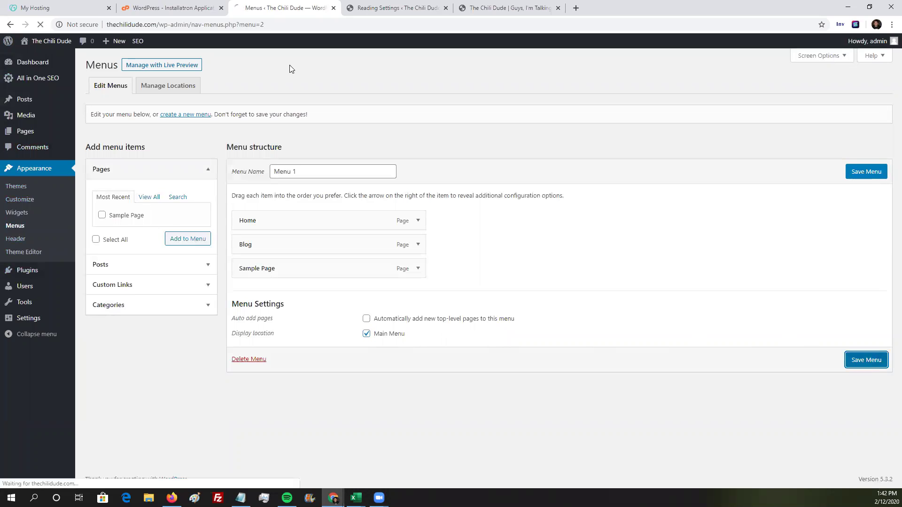
key("ctrl+9")
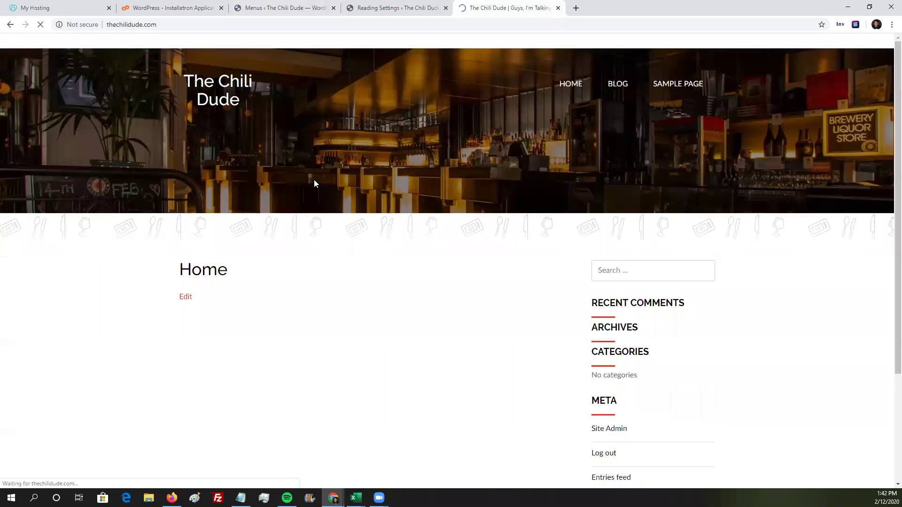